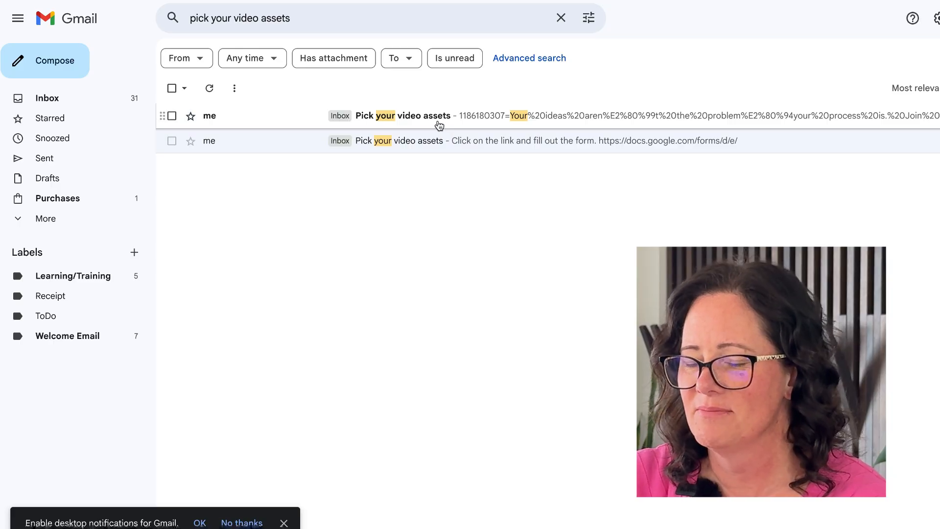
- Open the "Pick your video assets" email and follow its form link
left_click(439, 126)
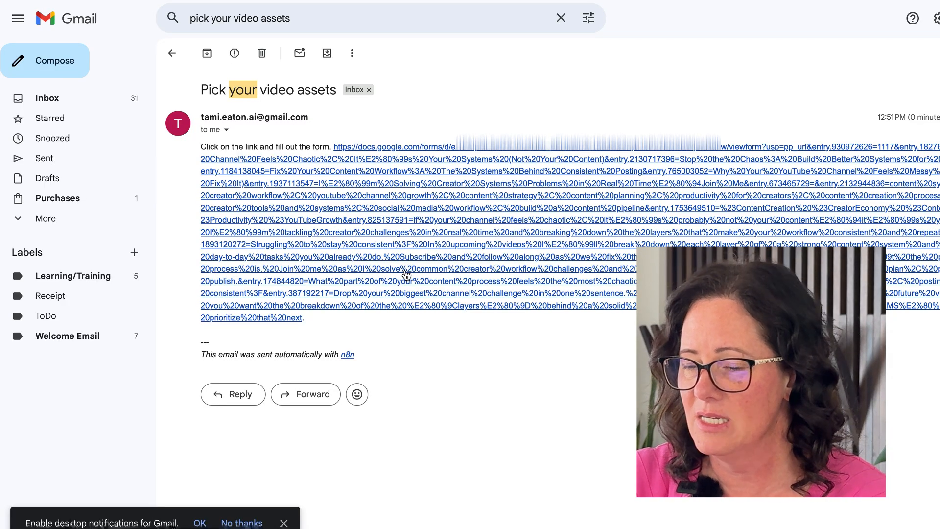
left_click(534, 239)
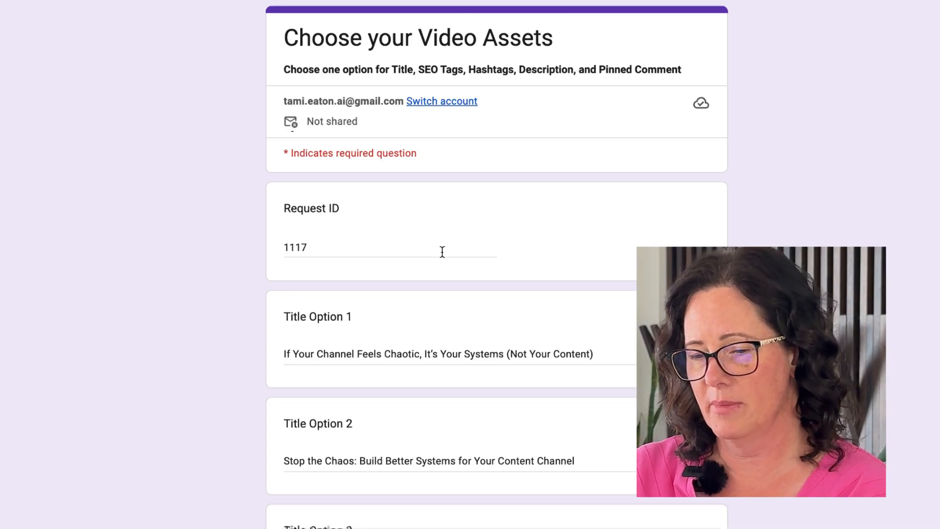
- Review the title options and pick 2 as the favorite title
scroll(442, 252, "down", 8)
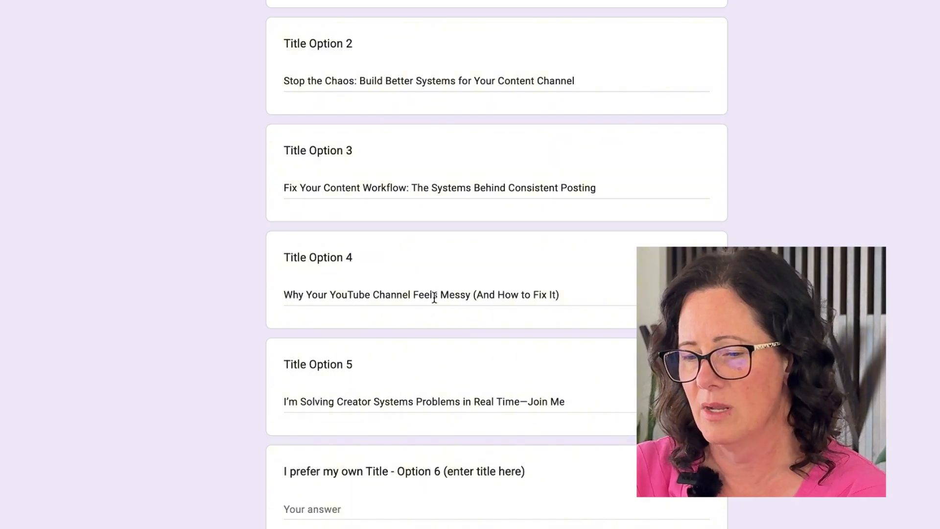
scroll(439, 378, "up", 3)
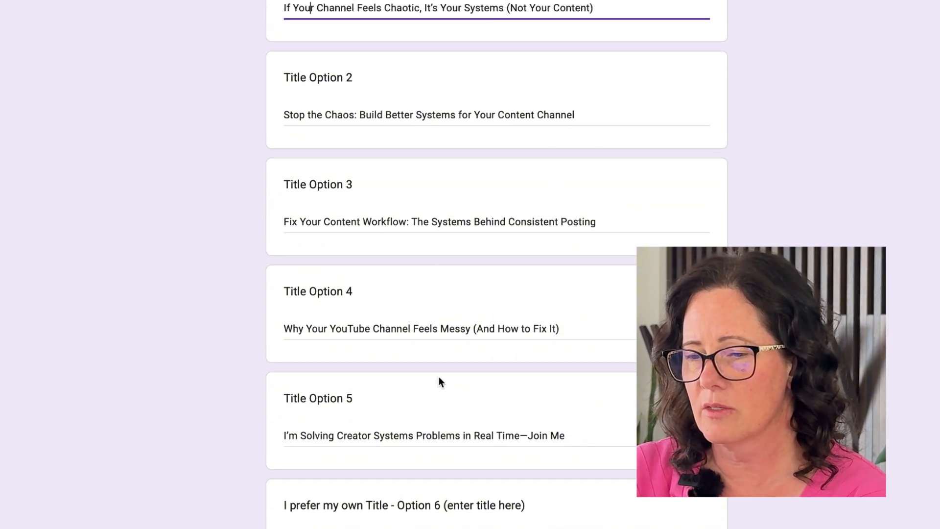
scroll(439, 377, "up", 1)
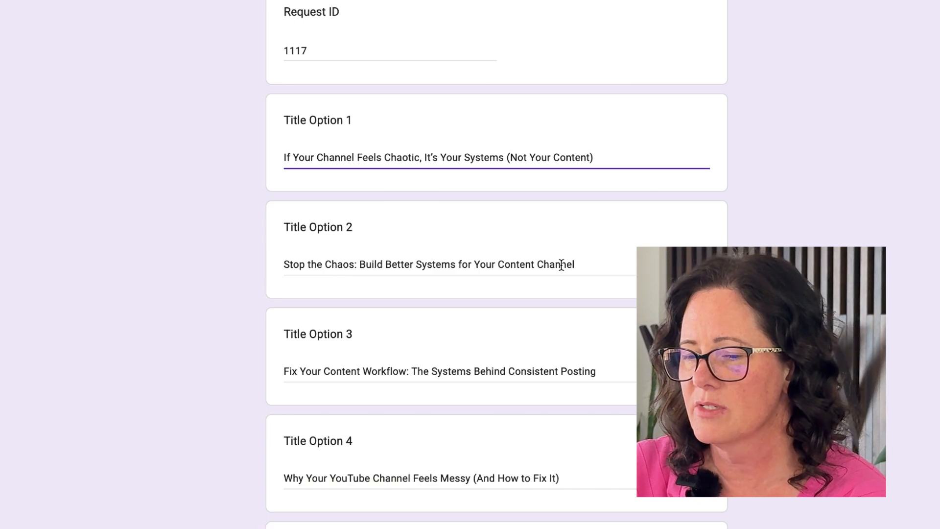
scroll(562, 264, "down", 8)
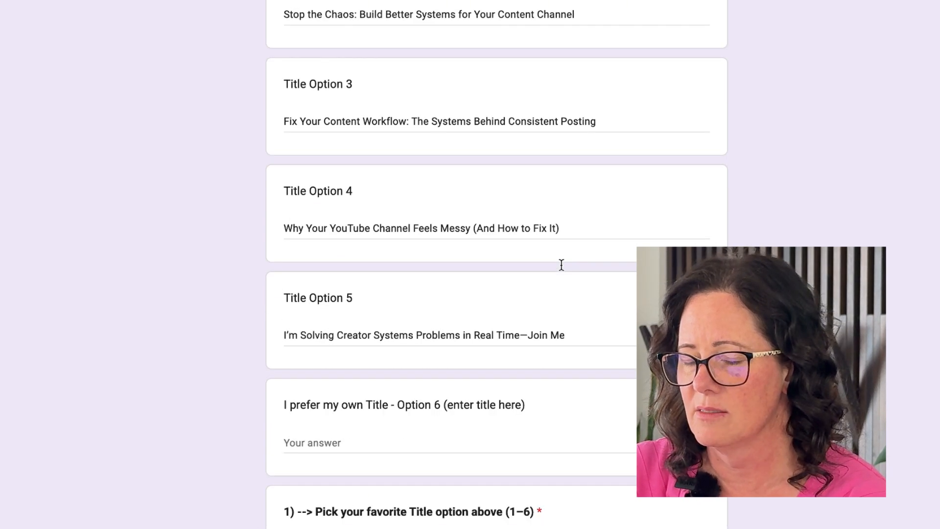
left_click(388, 415)
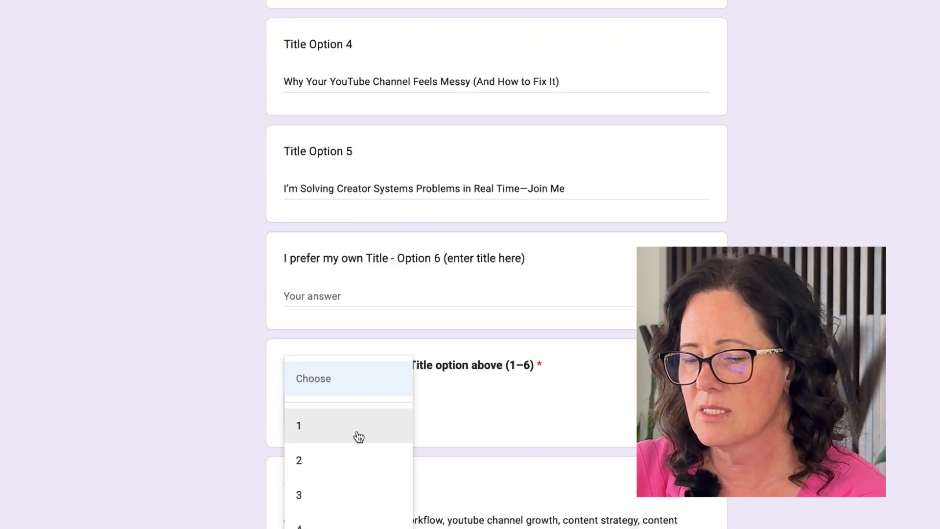
left_click(329, 470)
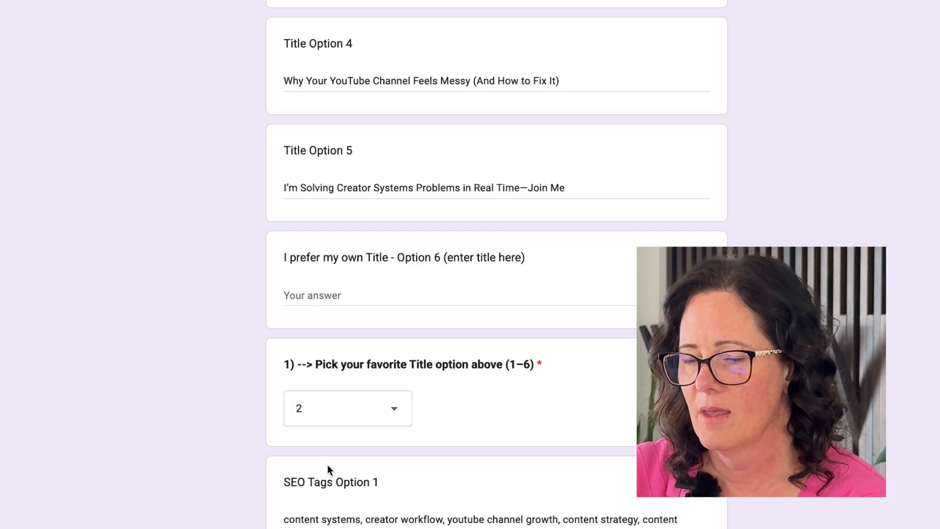
- Copy the first six tags of SEO Tags Option 1 into the own SEO Tags answer field
scroll(327, 465, "down", 2)
scroll(327, 466, "down", 5)
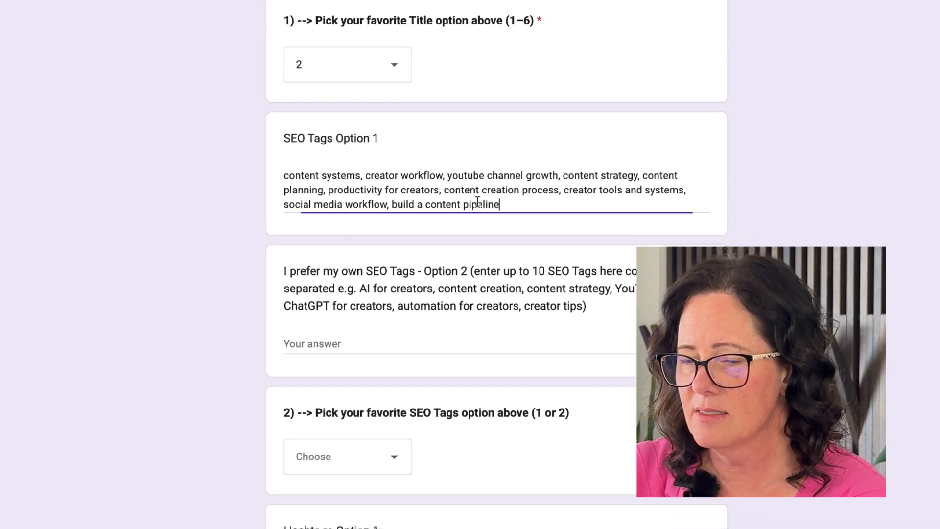
left_click_drag(501, 204, 286, 172)
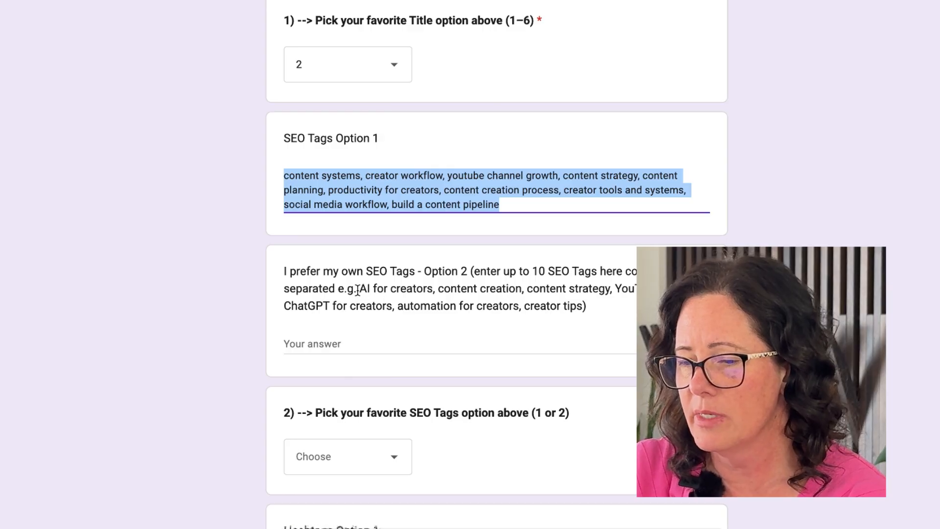
left_click_drag(359, 289, 585, 305)
left_click(442, 190)
left_click_drag(441, 190, 205, 163)
key("ctrl+c")
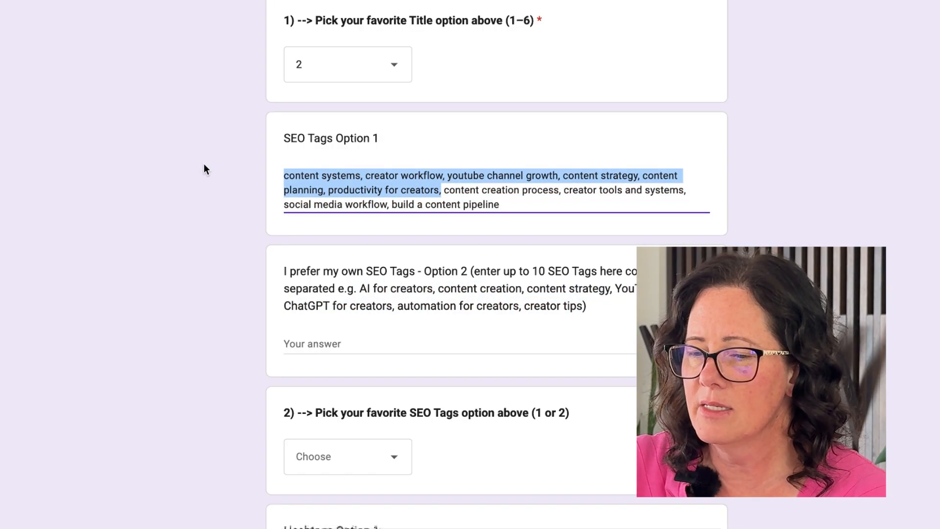
left_click(350, 349)
key("ctrl+v")
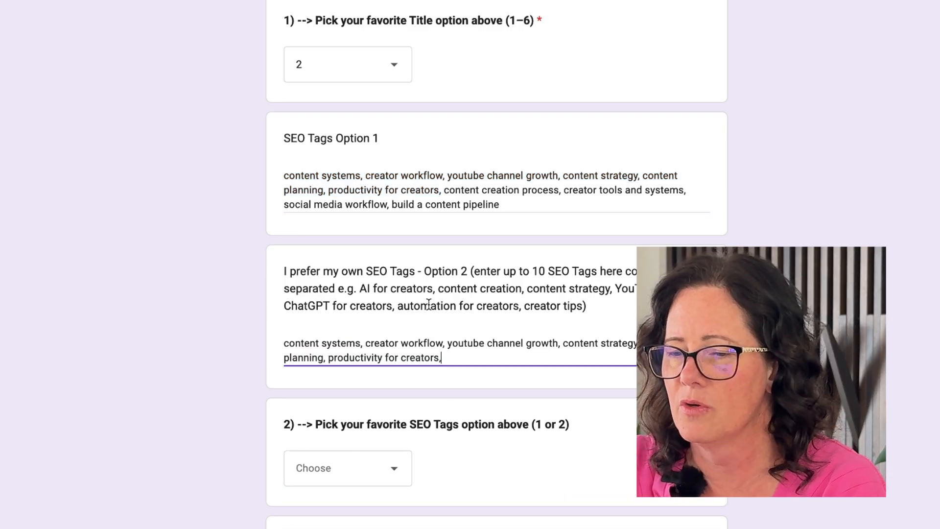
- Copy "AI for creators, content creation" from the example and append it to the own SEO tags
left_click_drag(360, 289, 520, 293)
key("ctrl+c")
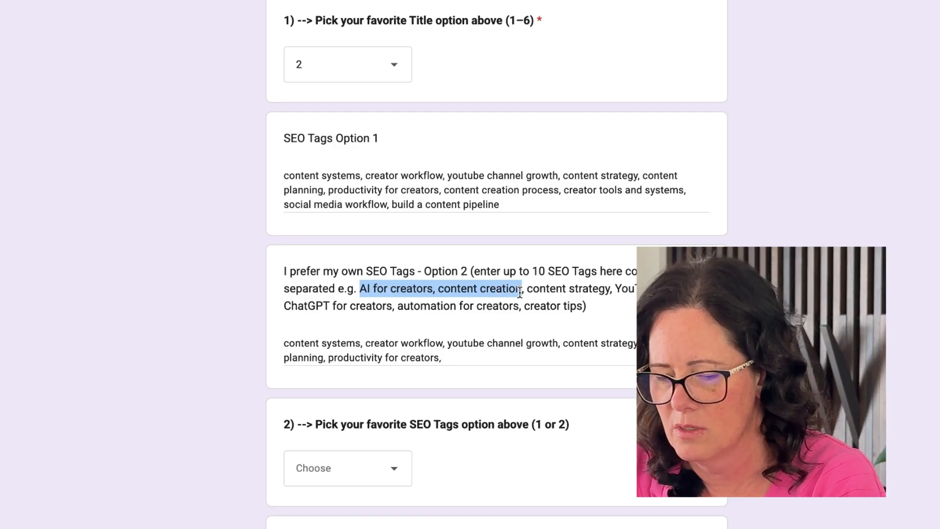
left_click(502, 359)
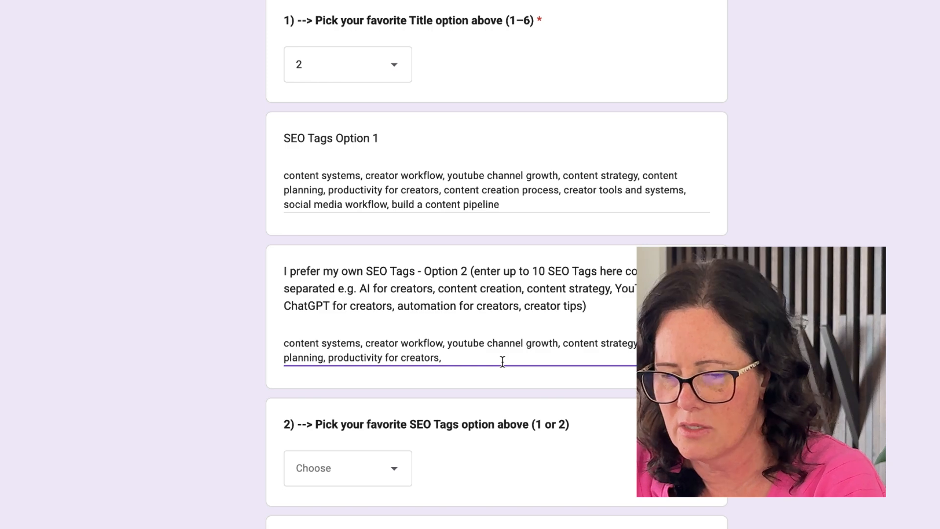
key("ctrl+v")
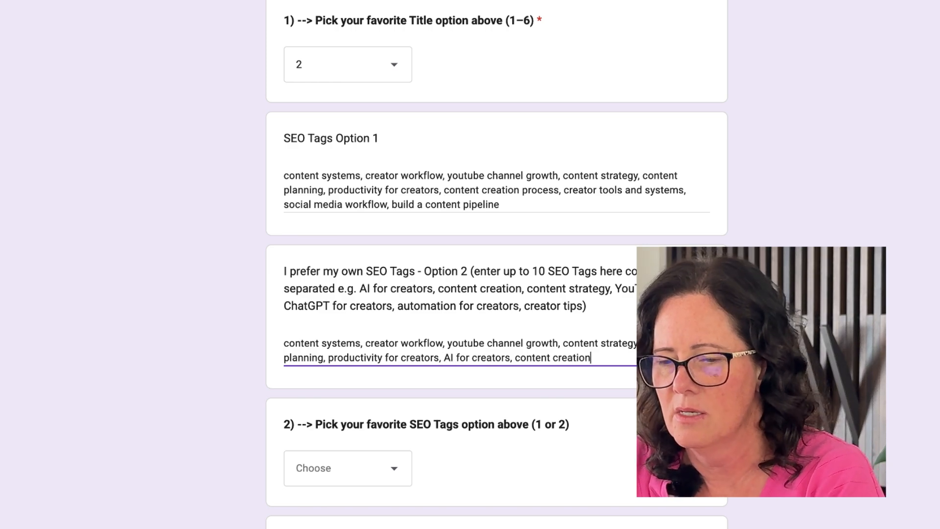
- Pick 2 as the favorite SEO Tags option
left_click(353, 479)
left_click(349, 528)
scroll(497, 264, "down", 5)
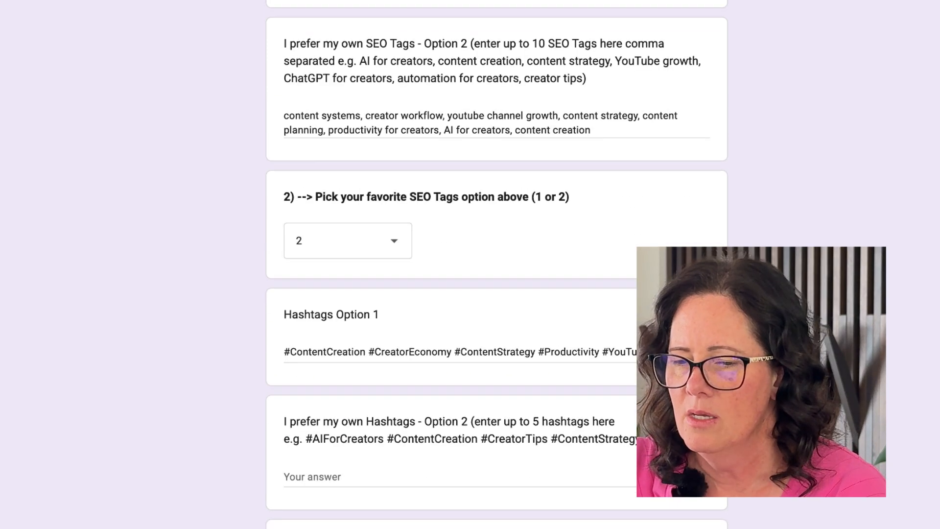
scroll(497, 264, "down", 4)
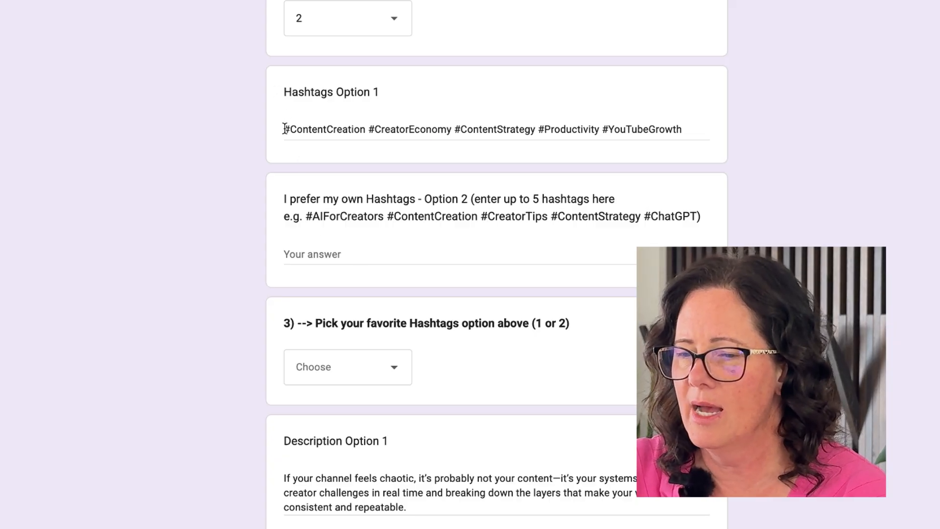
- Pick 1 as the favorite Hashtags option
left_click_drag(286, 128, 683, 135)
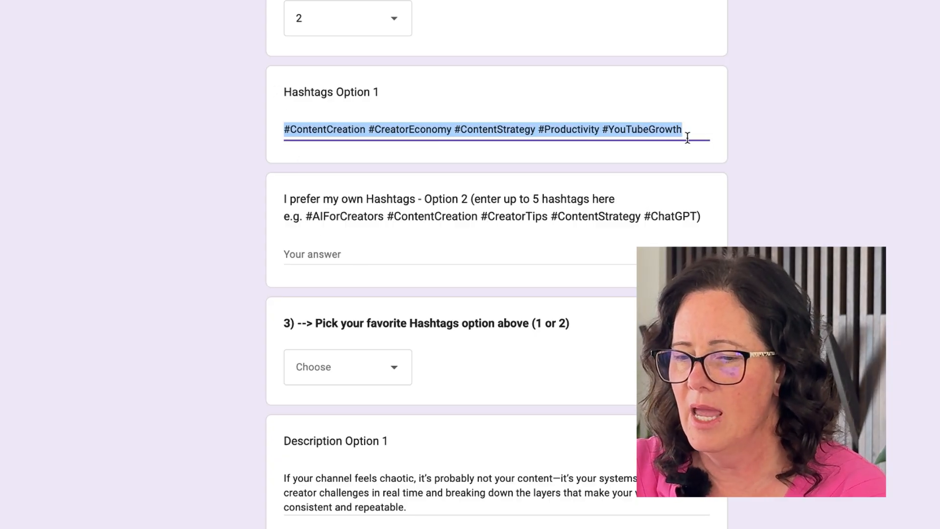
left_click(356, 210)
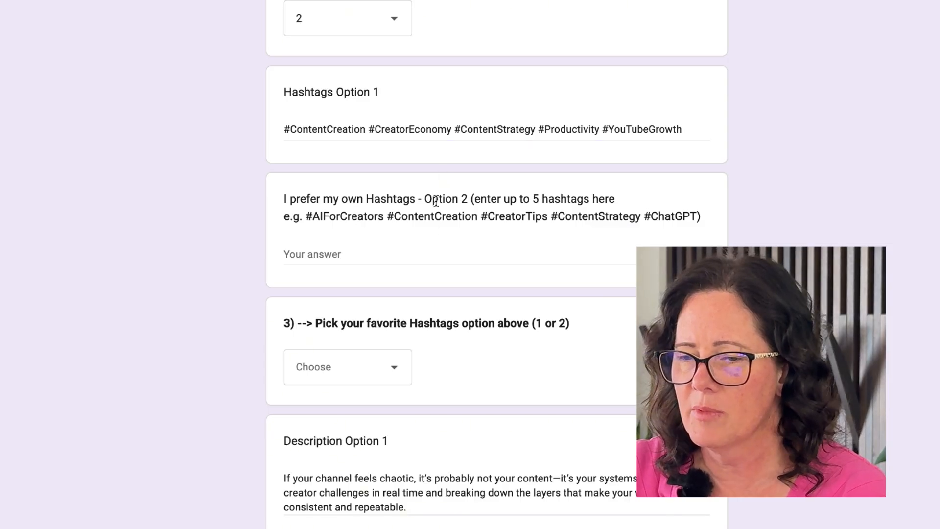
left_click(330, 368)
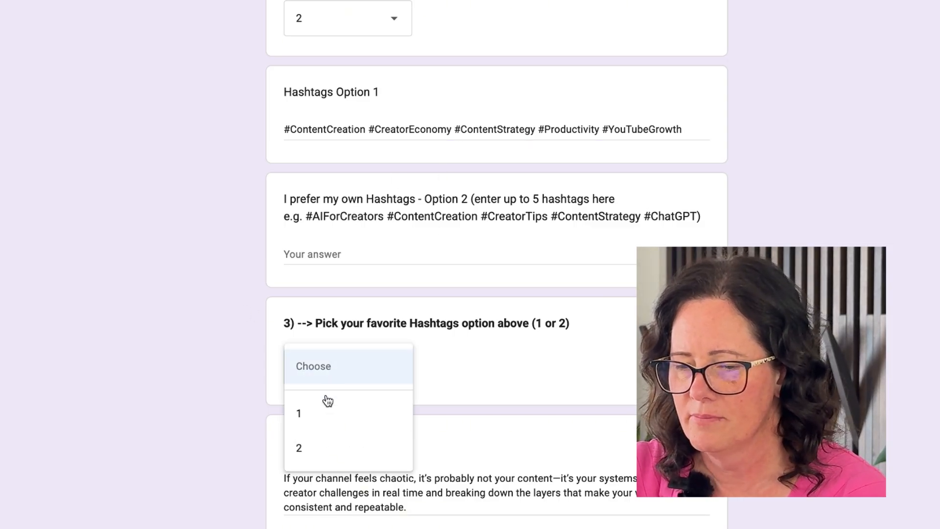
left_click(318, 417)
scroll(319, 416, "down", 8)
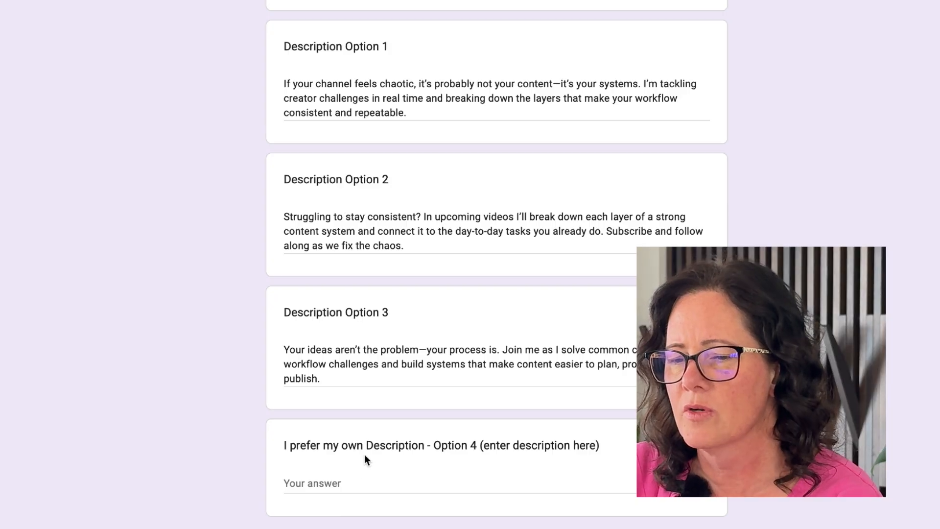
scroll(364, 458, "down", 4)
- Pick 1 as the favorite Description Text option
left_click(380, 449)
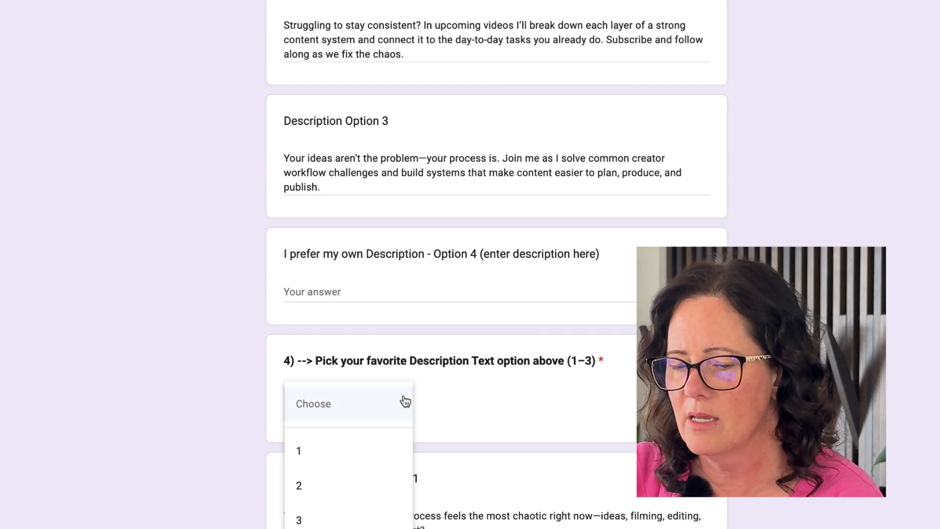
left_click(362, 464)
- Review the pinned comment options and pick 1 as the favorite Pinned Comment option
scroll(361, 463, "down", 2)
scroll(361, 460, "down", 5)
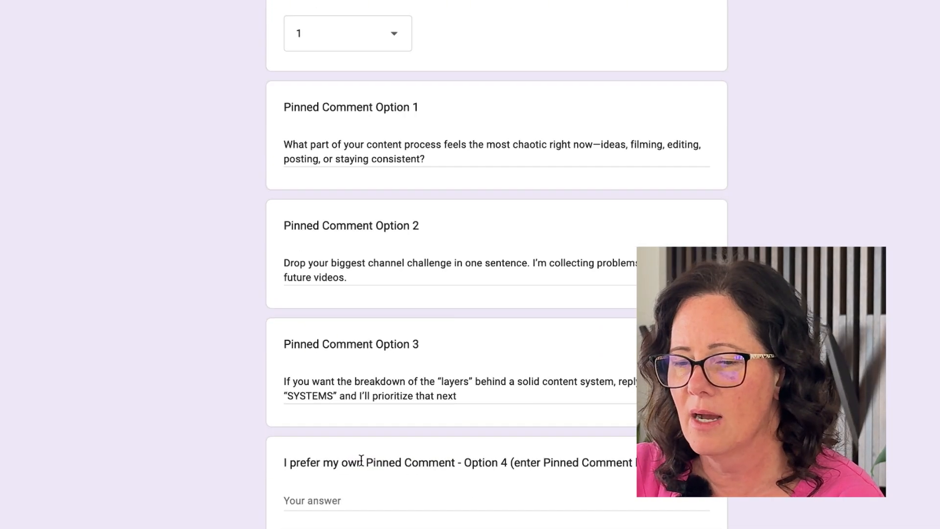
scroll(361, 460, "up", 1)
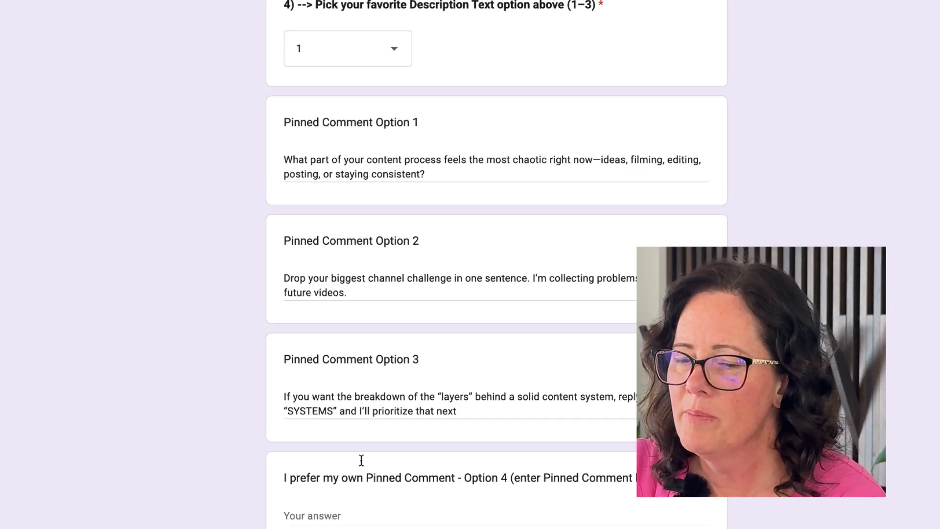
scroll(362, 461, "up", 1)
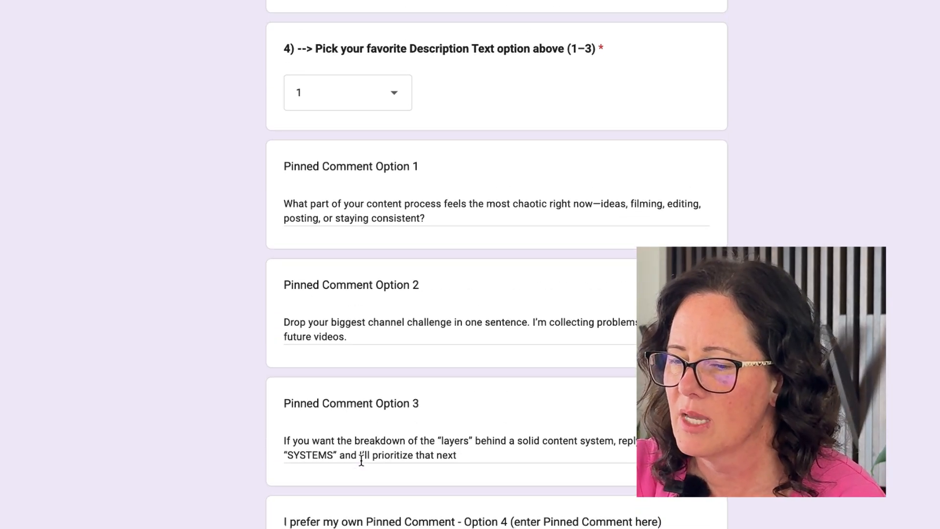
scroll(361, 458, "down", 2)
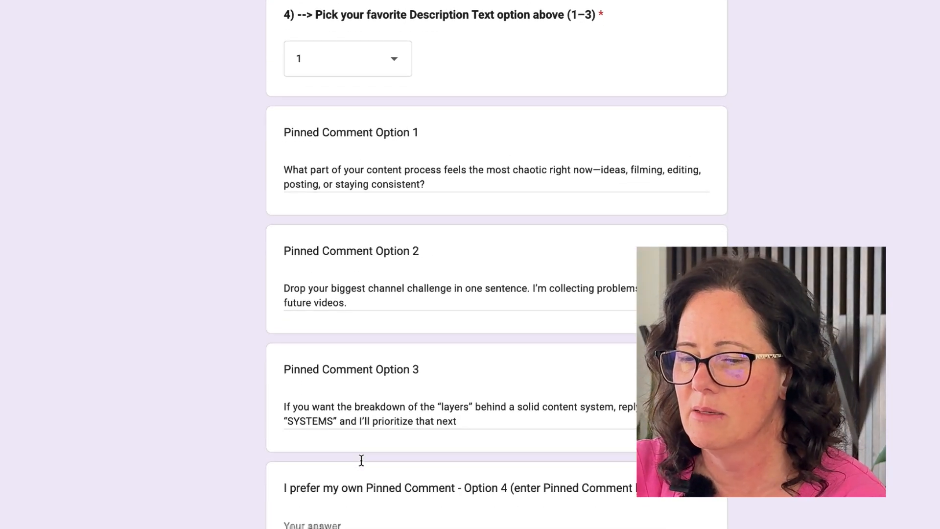
scroll(361, 458, "up", 3)
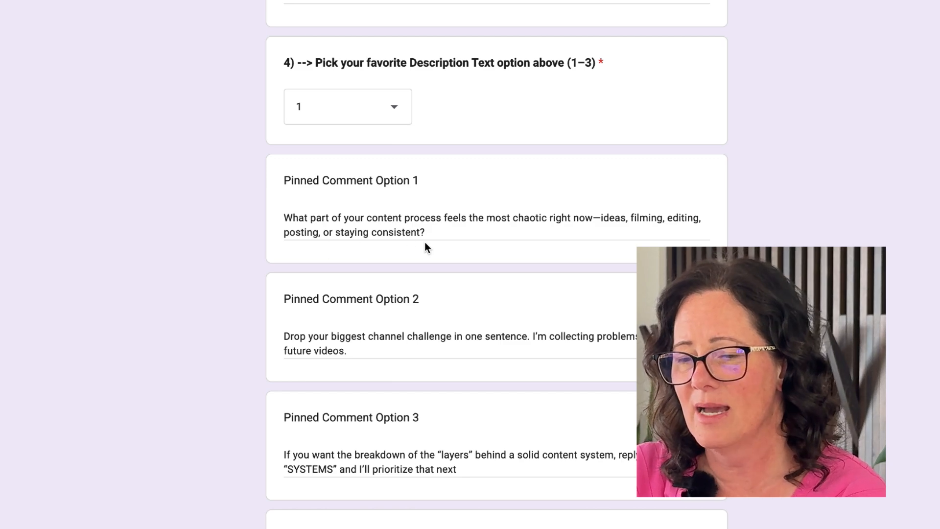
scroll(425, 246, "down", 3)
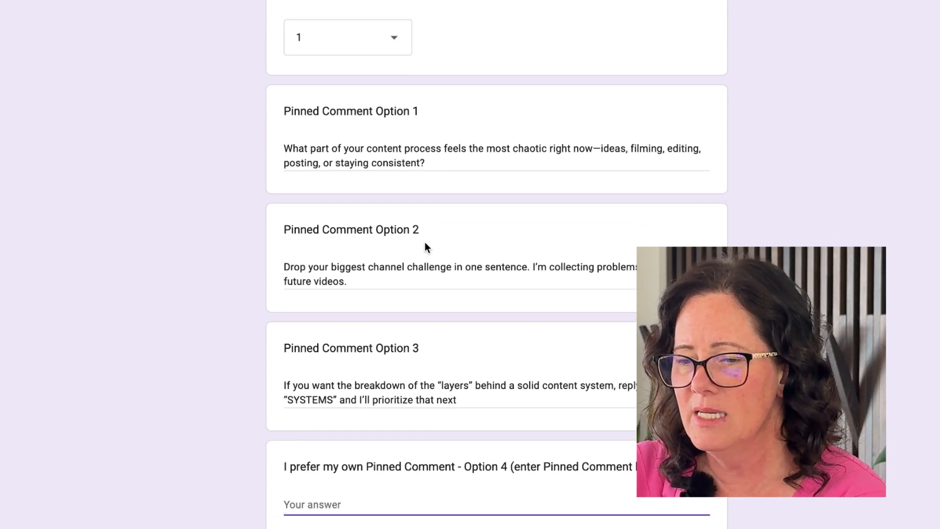
scroll(424, 242, "down", 4)
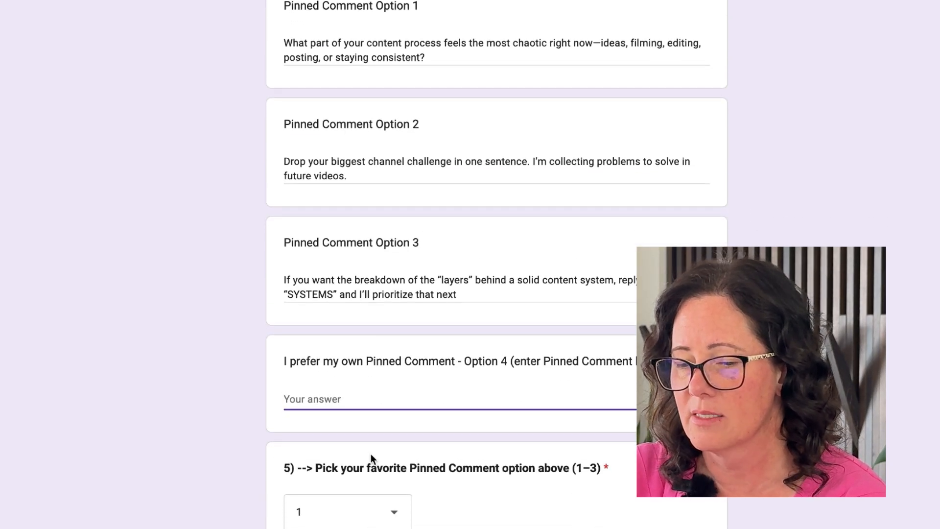
left_click(396, 512)
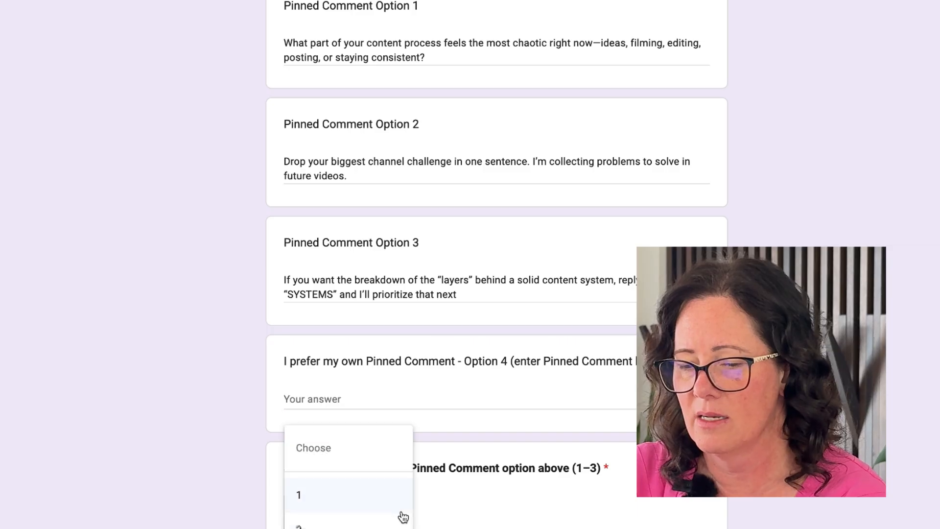
left_click(329, 496)
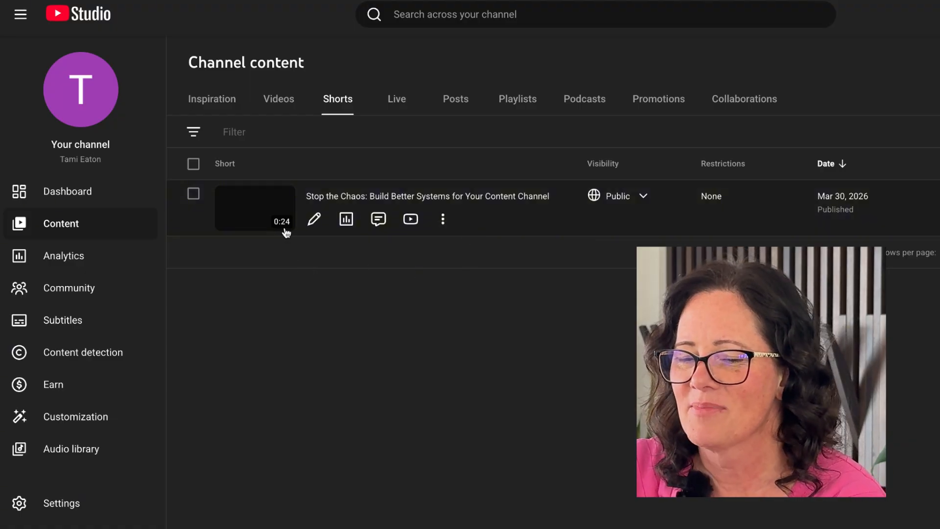
- Open the Short's video details and highlight the description's opening paragraph, then its boilerplate section below
left_click(316, 219)
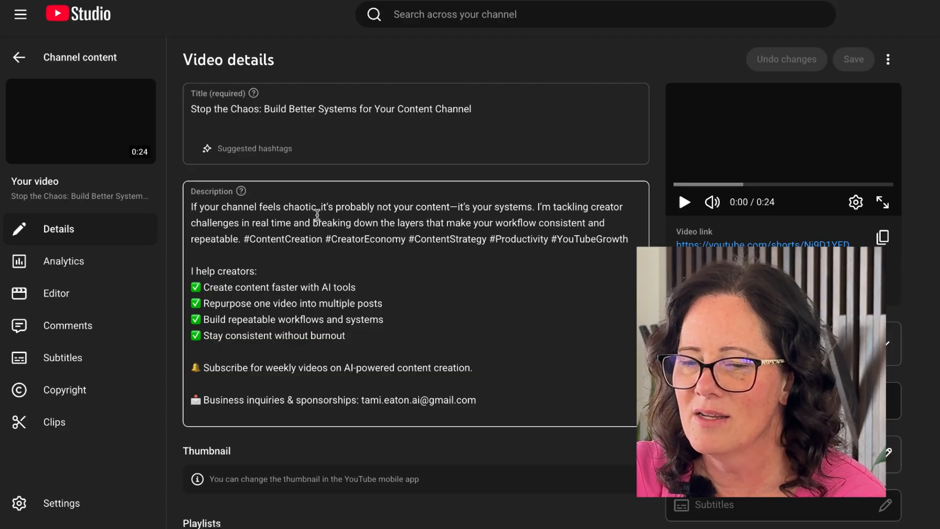
left_click(262, 123)
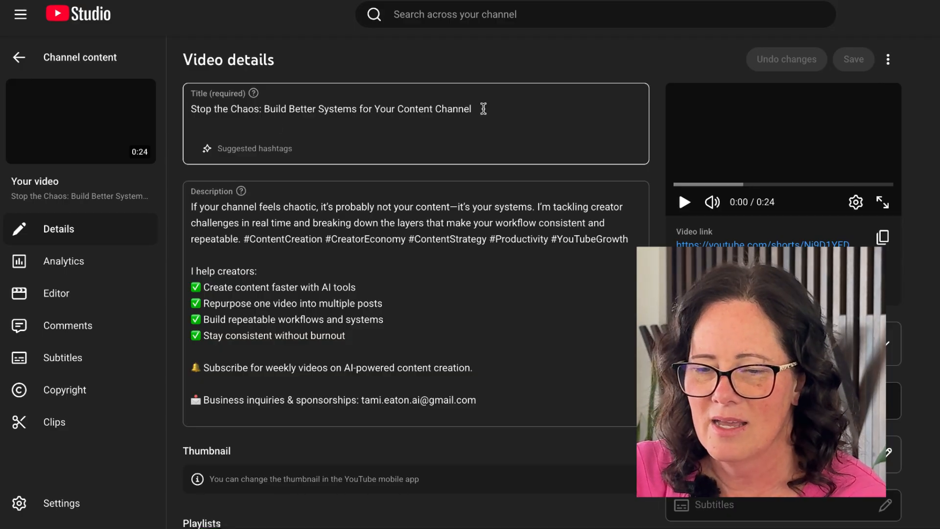
left_click(283, 194)
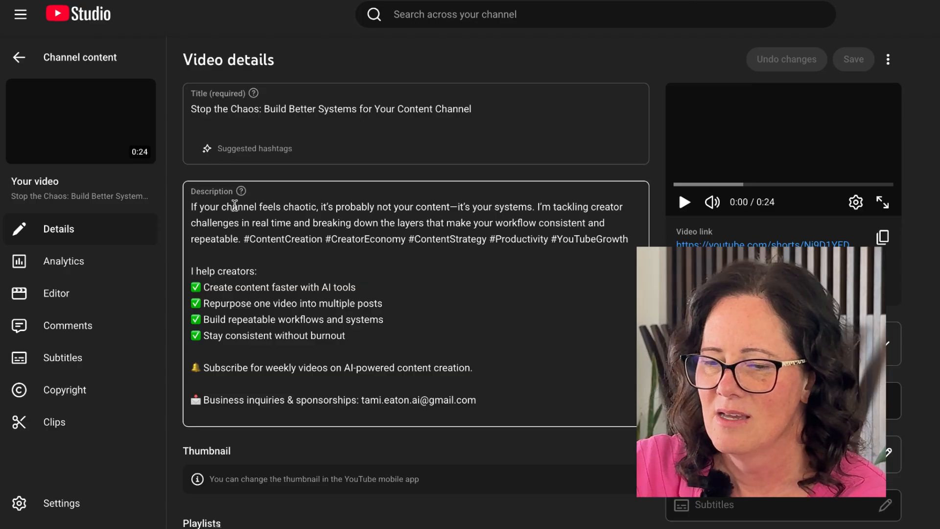
left_click(192, 210)
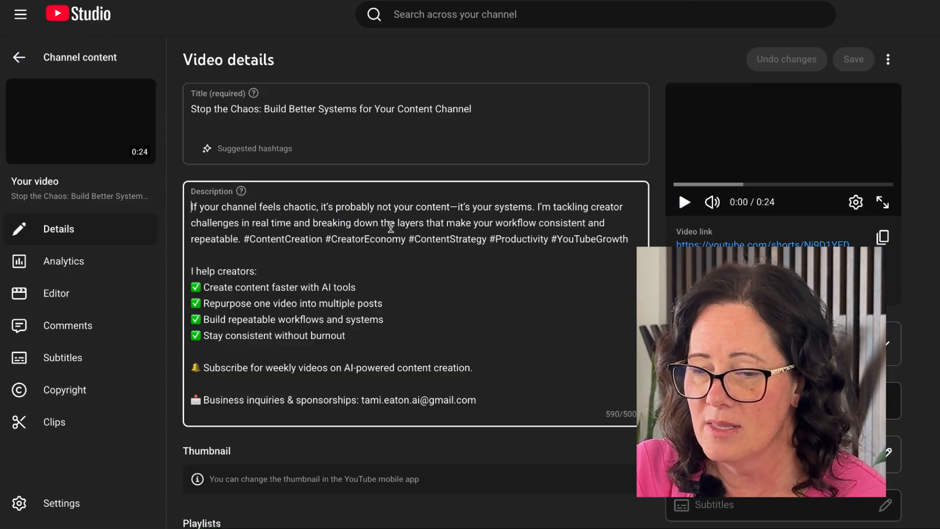
left_click_drag(241, 240, 182, 210)
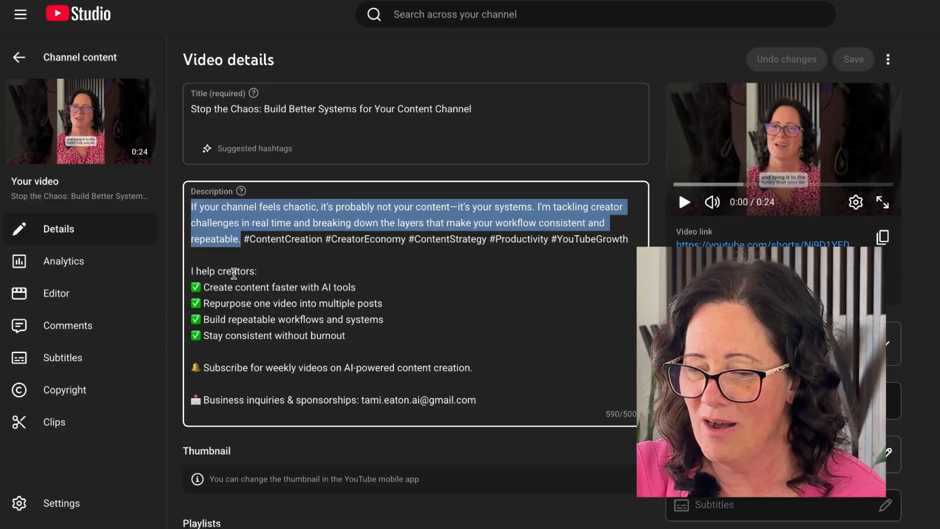
left_click_drag(191, 272, 386, 456)
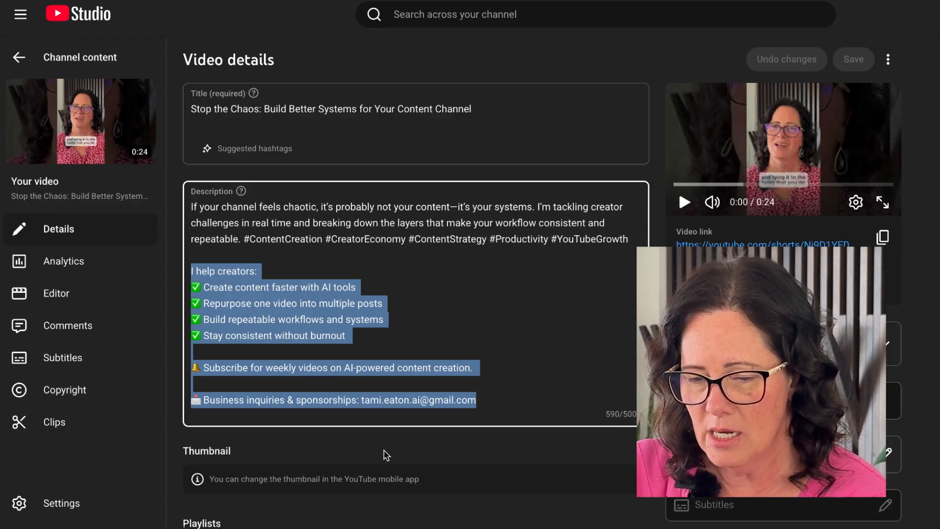
- Expand all video detail settings and review tags, language, license, remixing, category and comment options
scroll(385, 456, "down", 6)
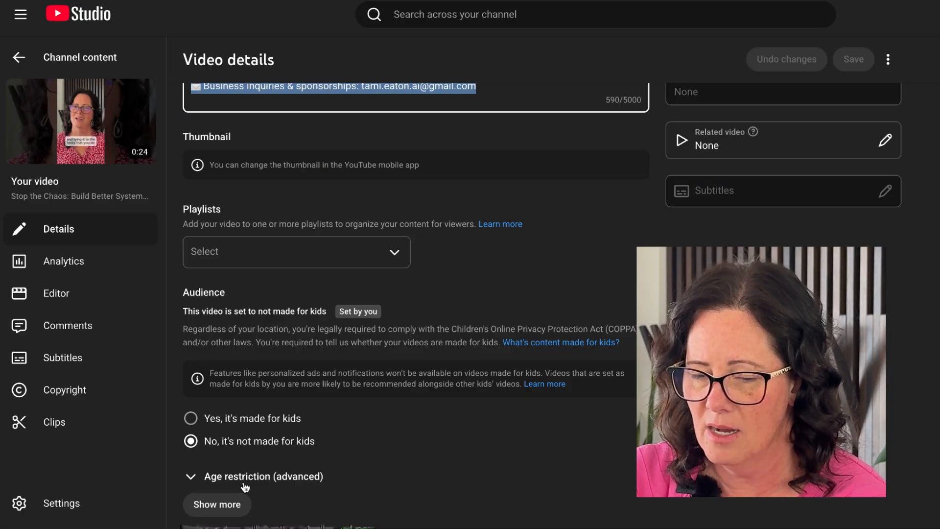
left_click(220, 504)
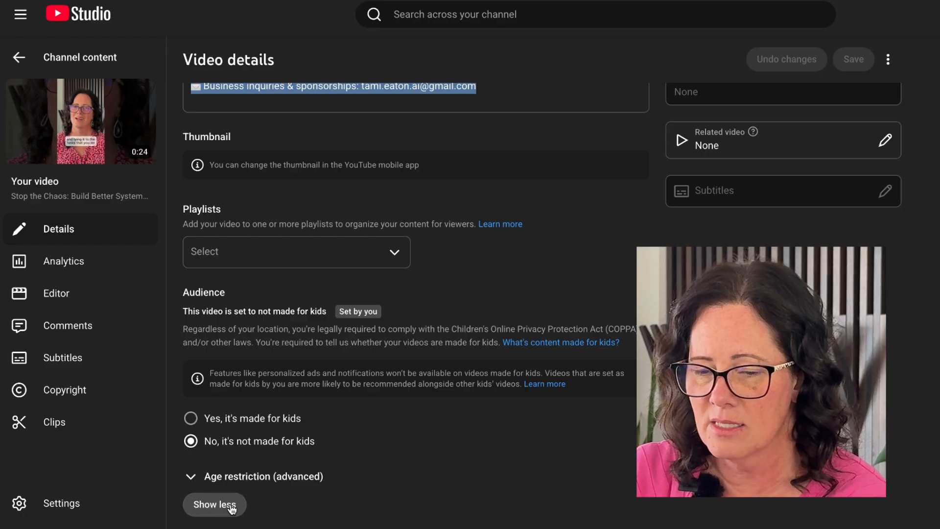
scroll(232, 510, "down", 10)
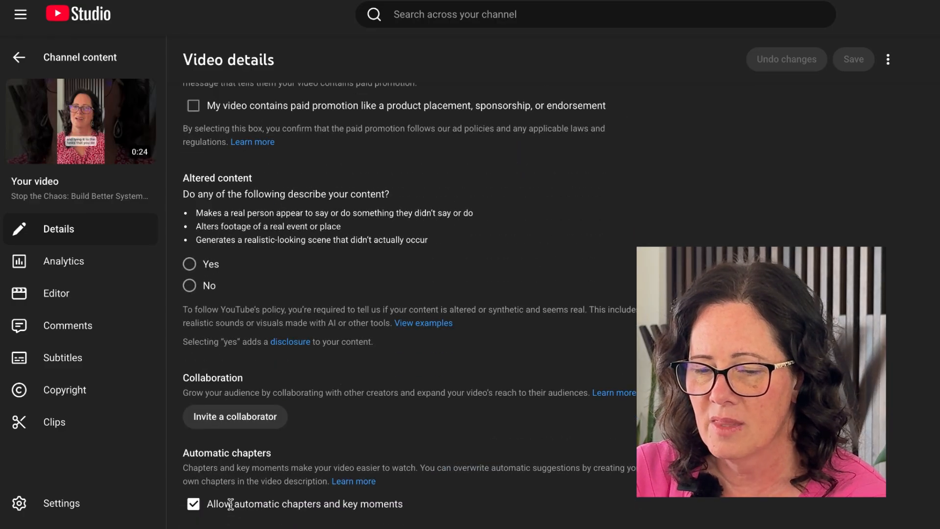
scroll(230, 505, "down", 9)
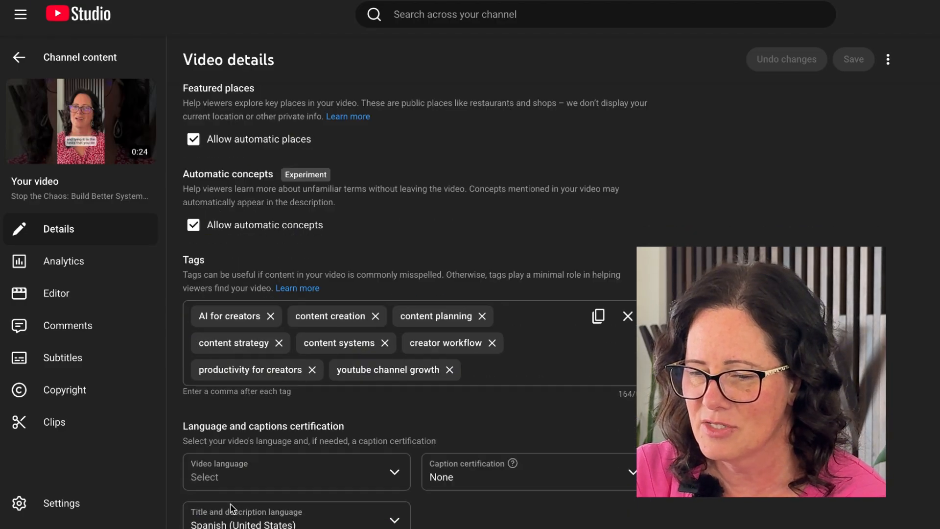
scroll(231, 508, "down", 1)
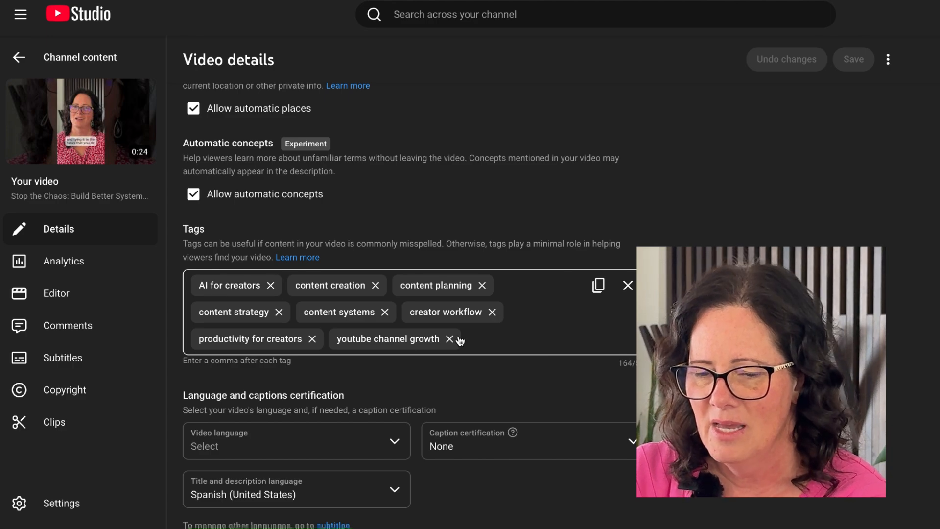
scroll(237, 309, "down", 5)
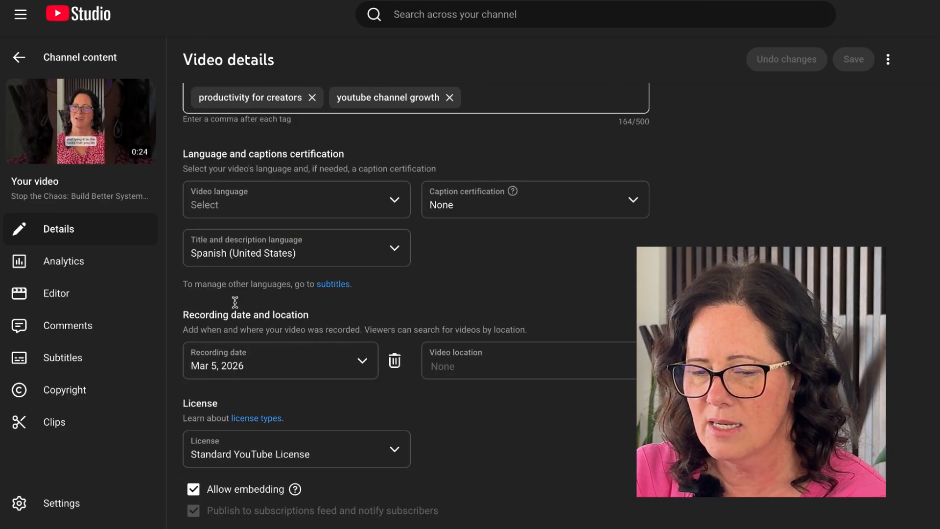
scroll(235, 302, "down", 5)
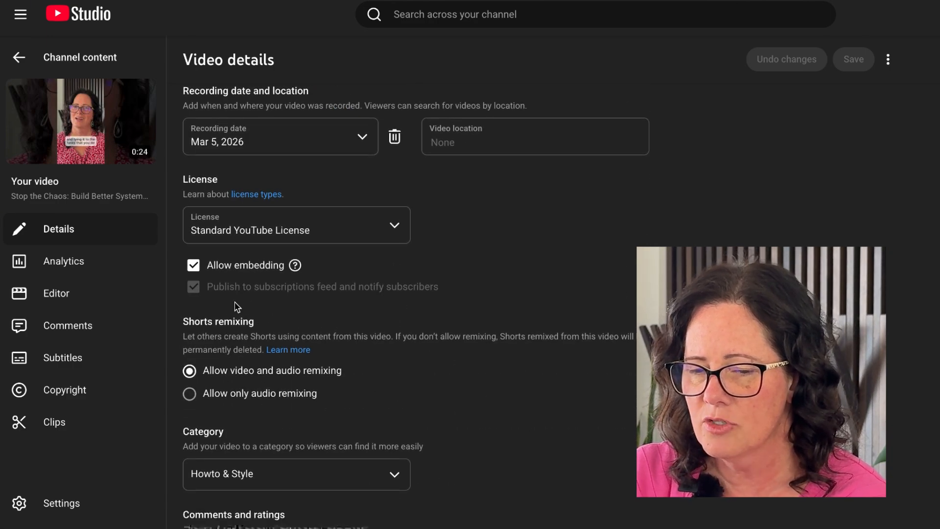
scroll(237, 307, "down", 3)
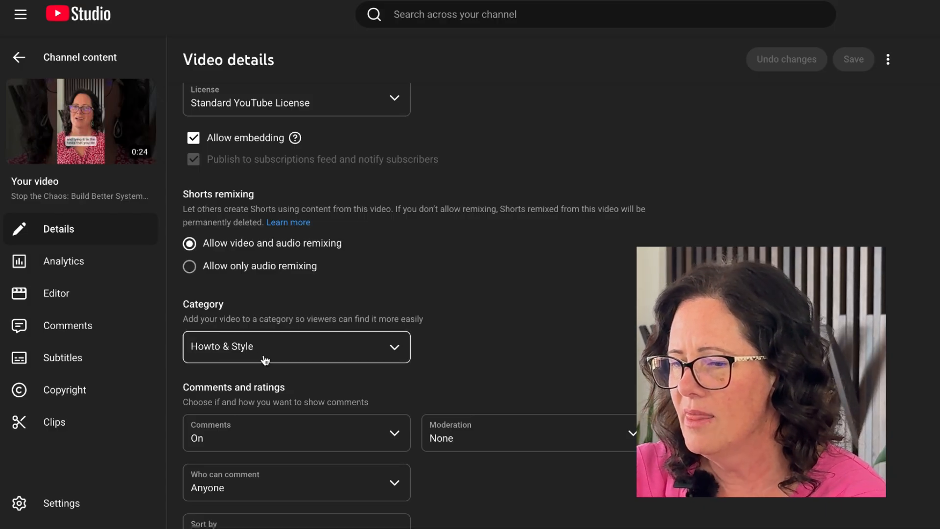
scroll(265, 360, "up", 15)
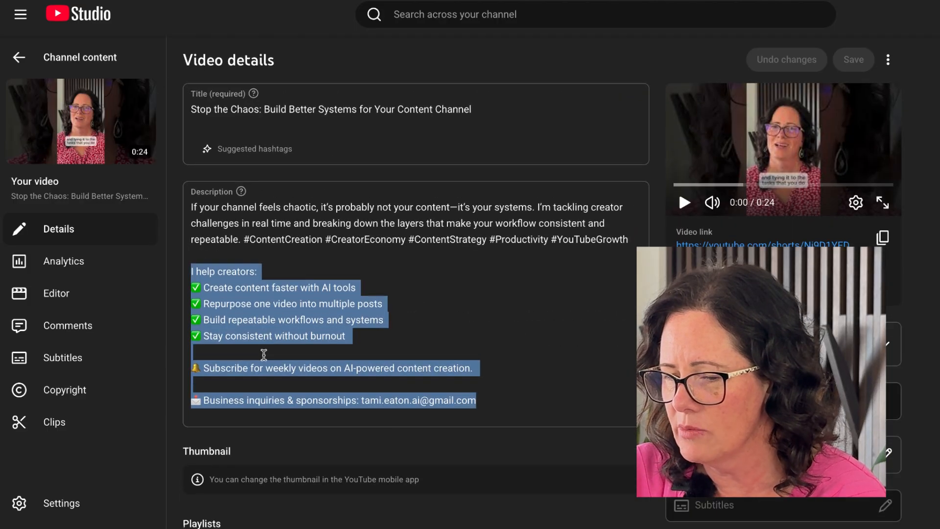
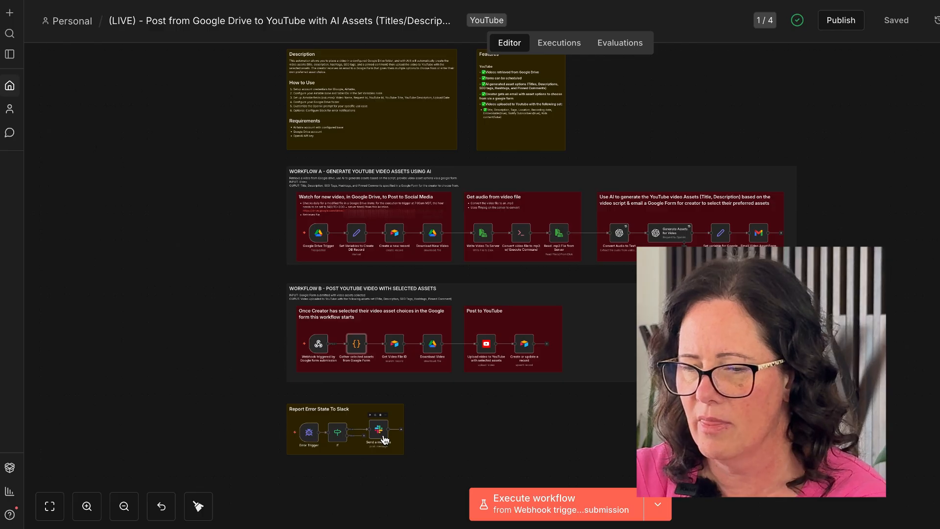
- Open the Google Drive Trigger node, review its poll mode options, and fetch a test event
scroll(383, 436, "up", 1)
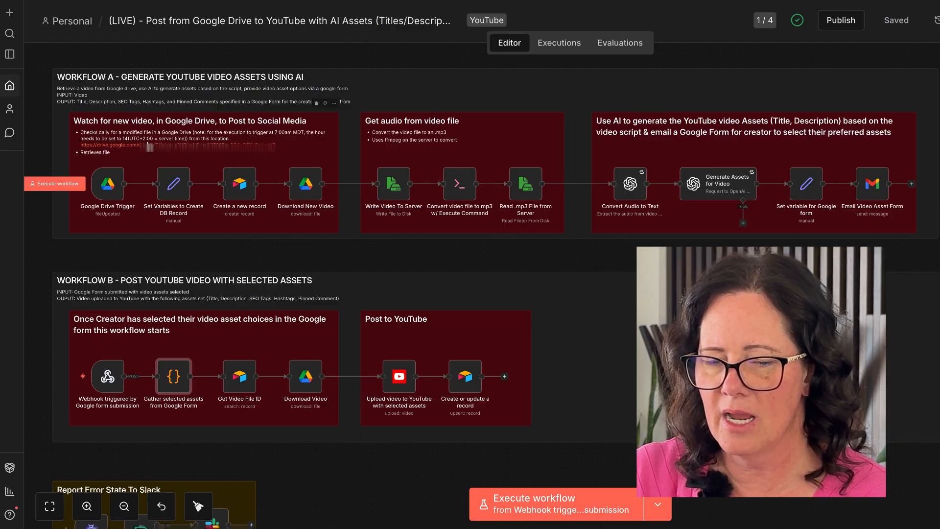
double_click(105, 185)
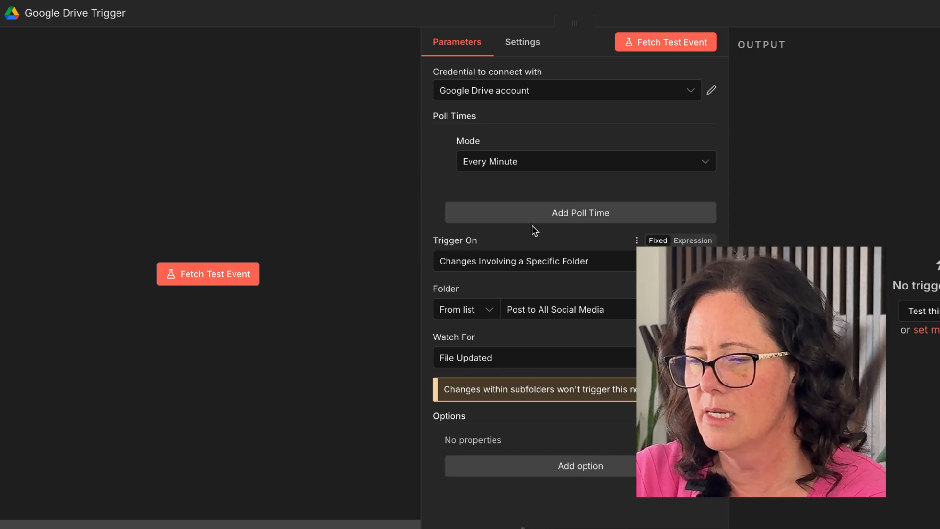
left_click(525, 162)
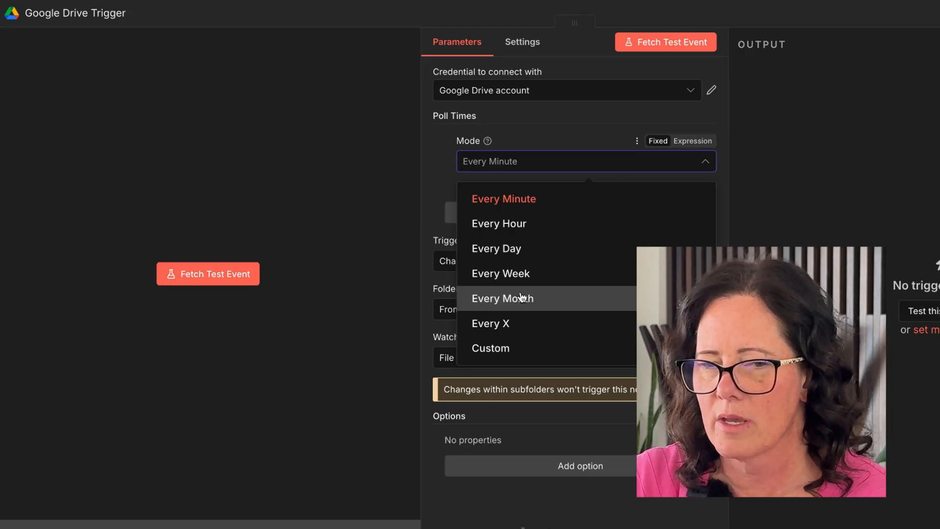
left_click(741, 157)
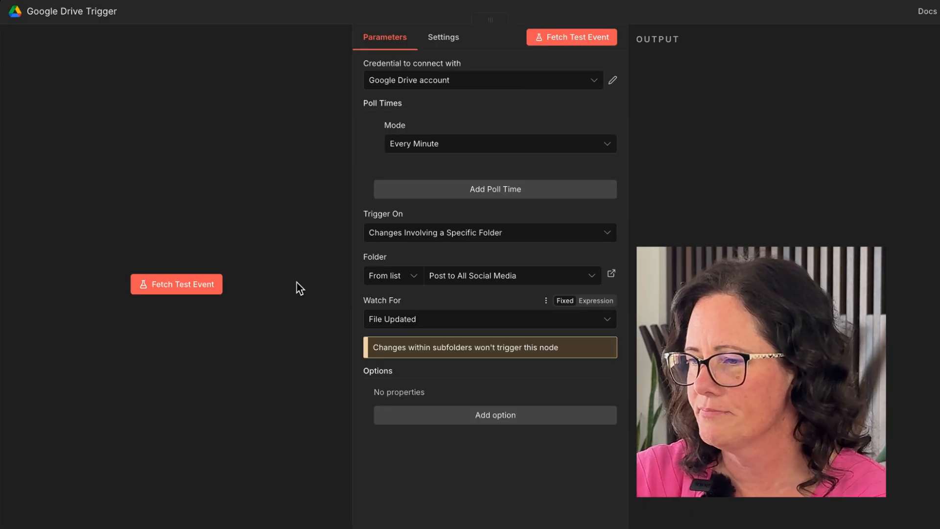
left_click(185, 288)
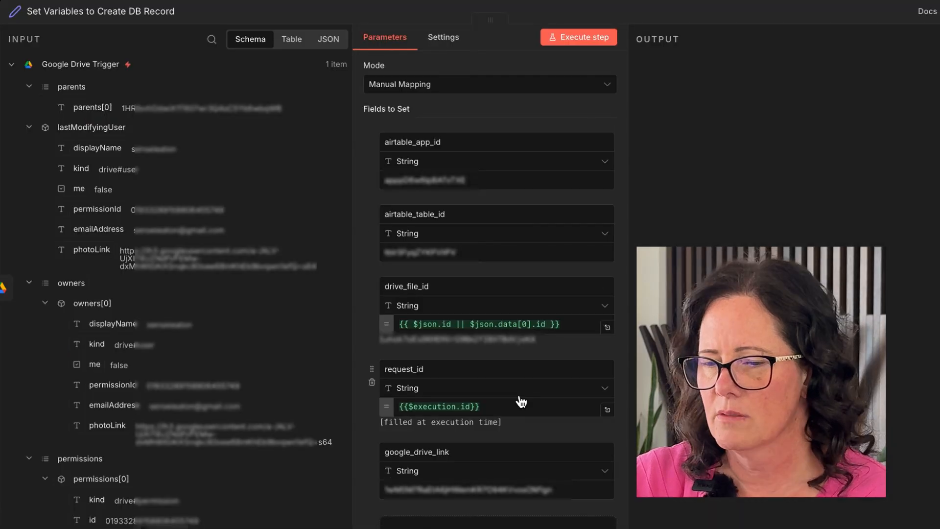
- Execute the Set Variables to Create DB Record node
scroll(521, 402, "down", 1)
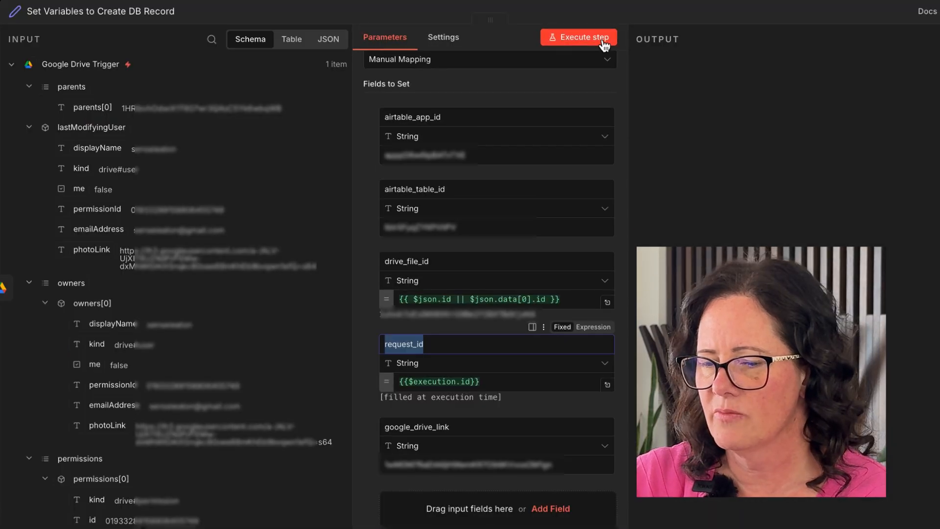
left_click(605, 45)
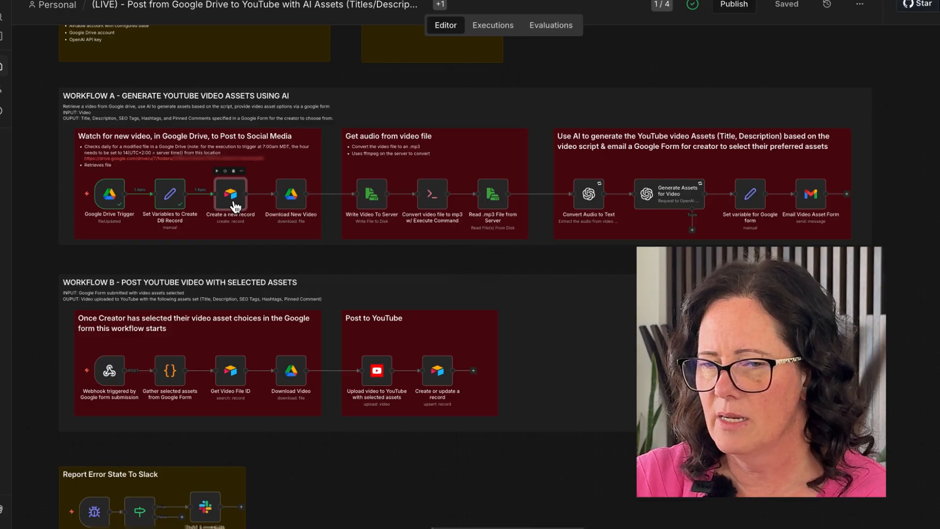
- Execute the Create a new record node to add the video's record to Airtable
double_click(235, 206)
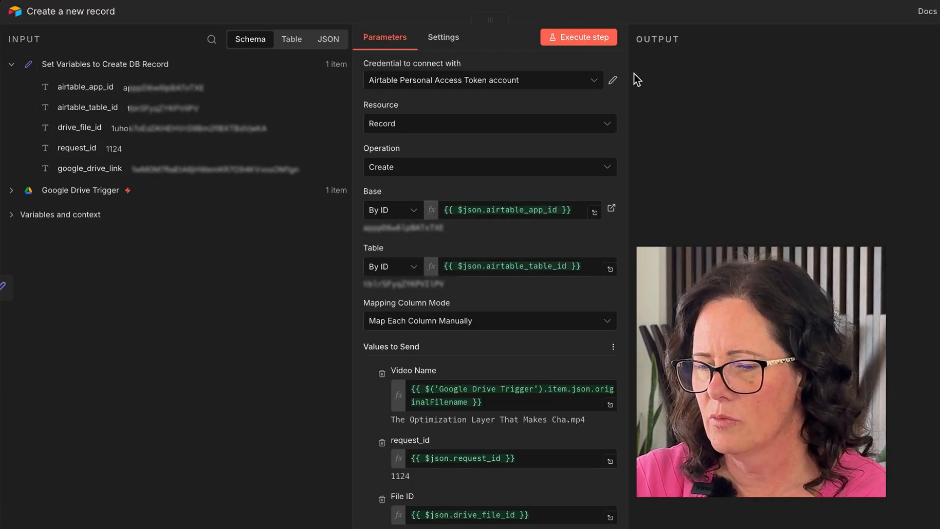
left_click(591, 41)
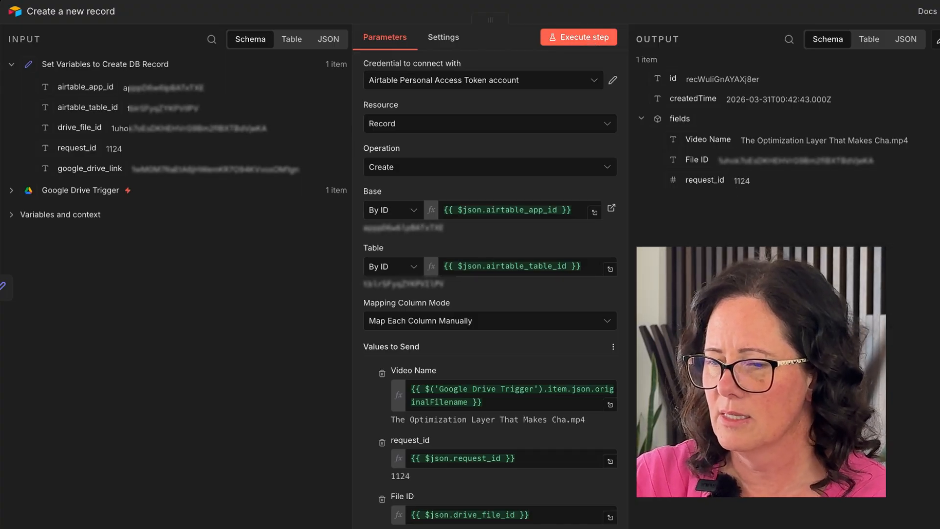
key("Escape")
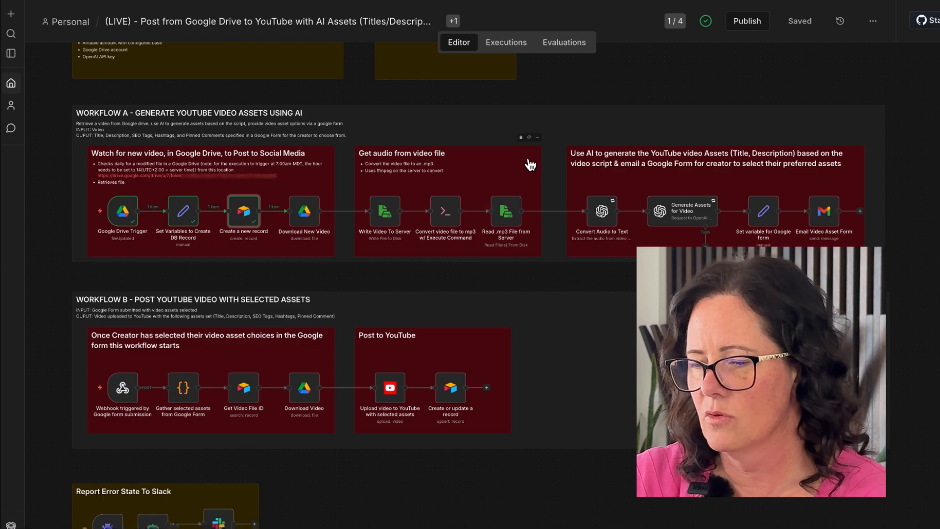
- Inspect the Download New Video node's output and execute the Write Video To Server node
double_click(300, 218)
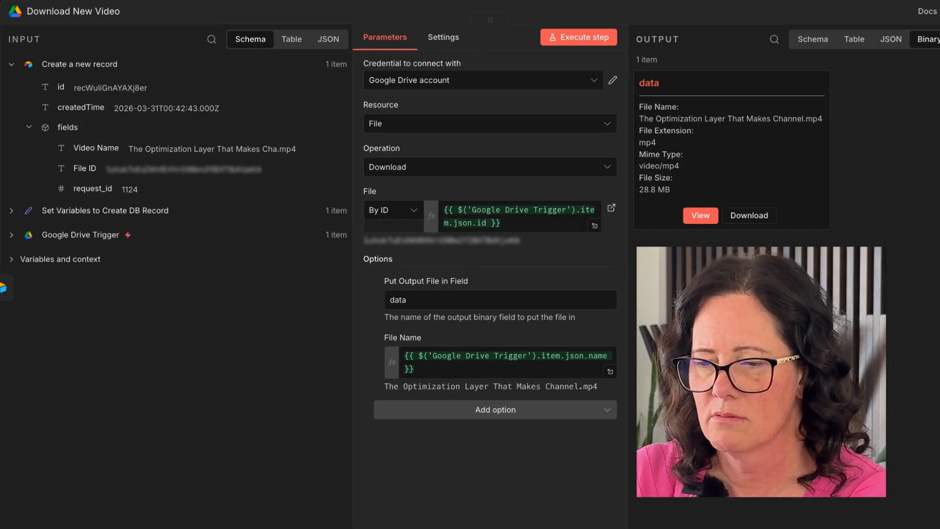
key("Escape")
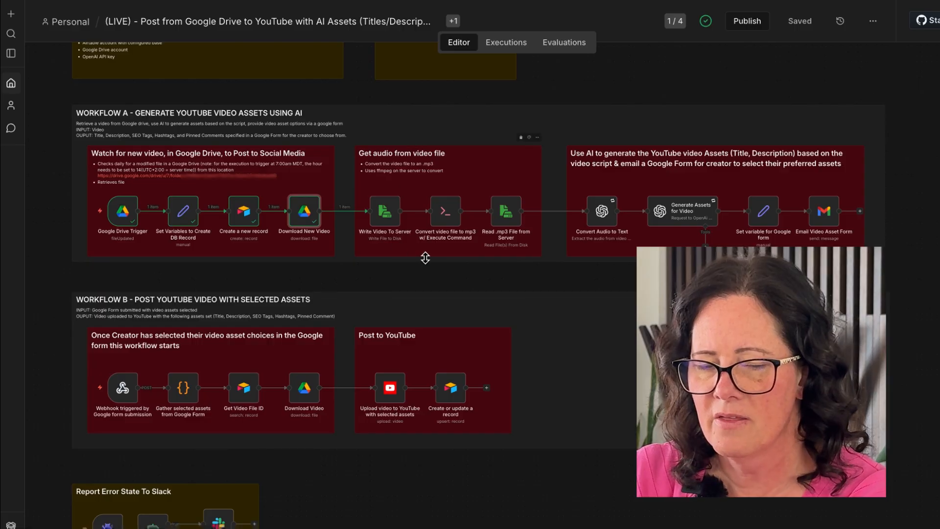
double_click(385, 211)
left_click(569, 39)
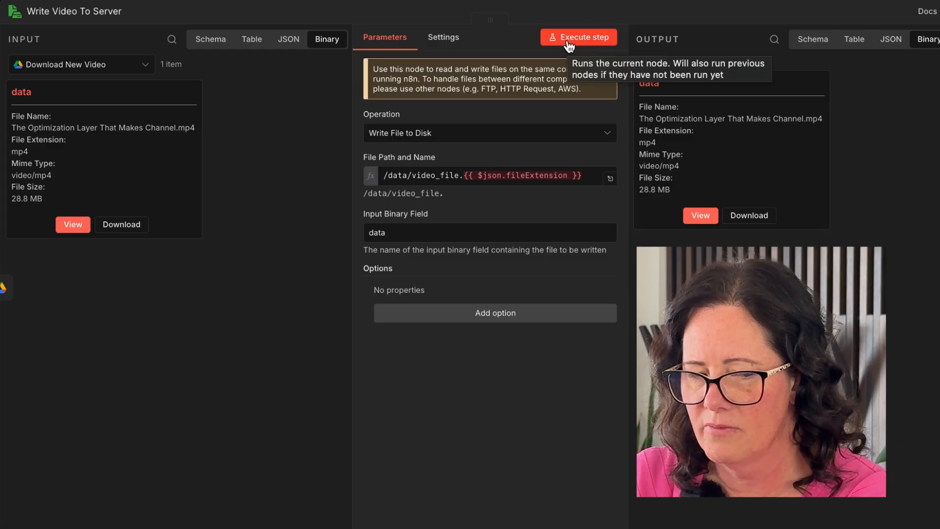
key("Escape")
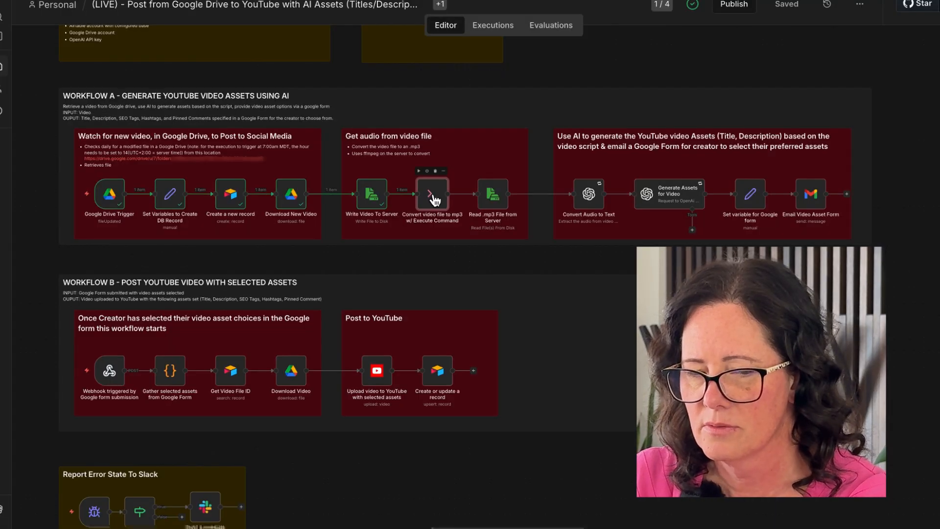
- Execute the Convert video file to mp3 w/ Execute Command node
double_click(433, 198)
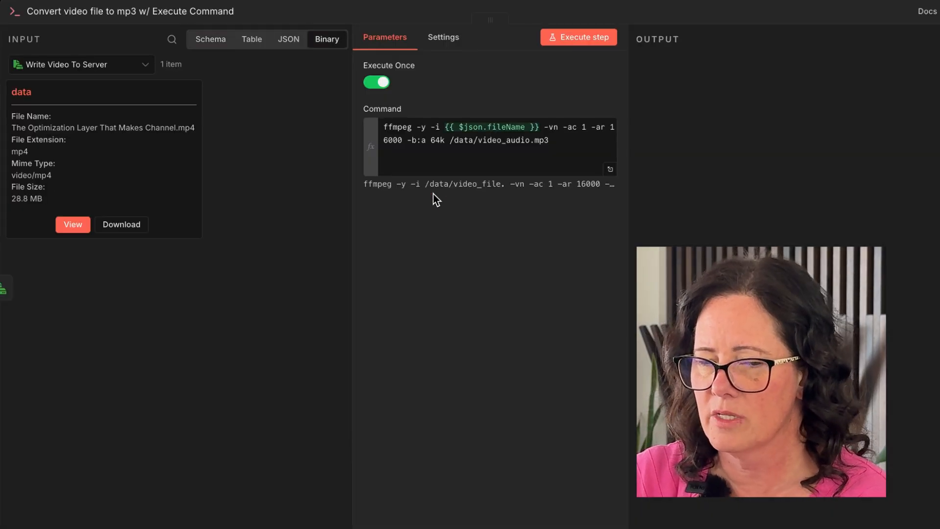
left_click(590, 39)
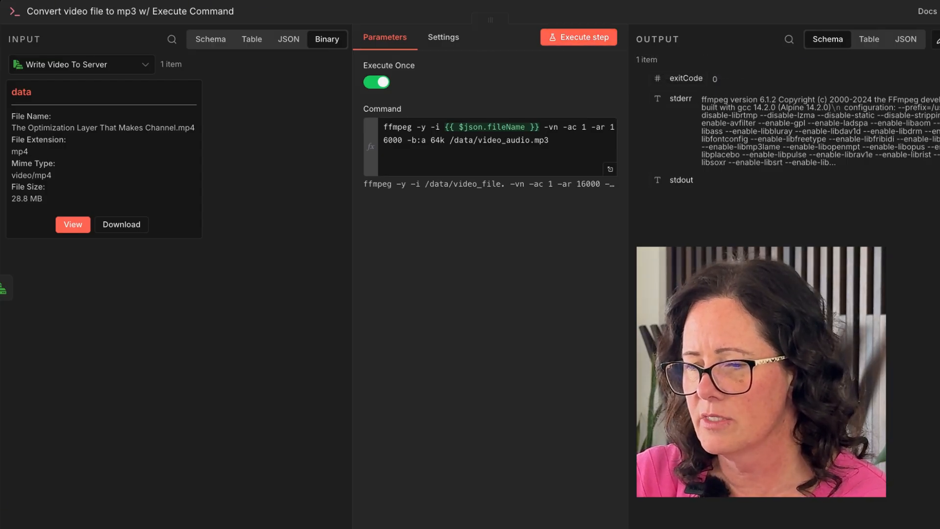
key("Escape")
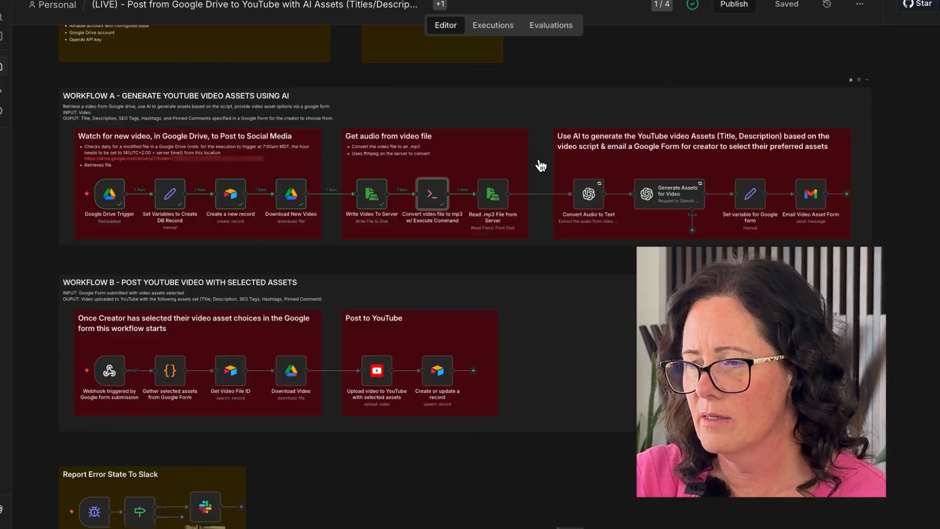
- Execute the Read .mp3 File from Server node
left_click(494, 196)
double_click(493, 196)
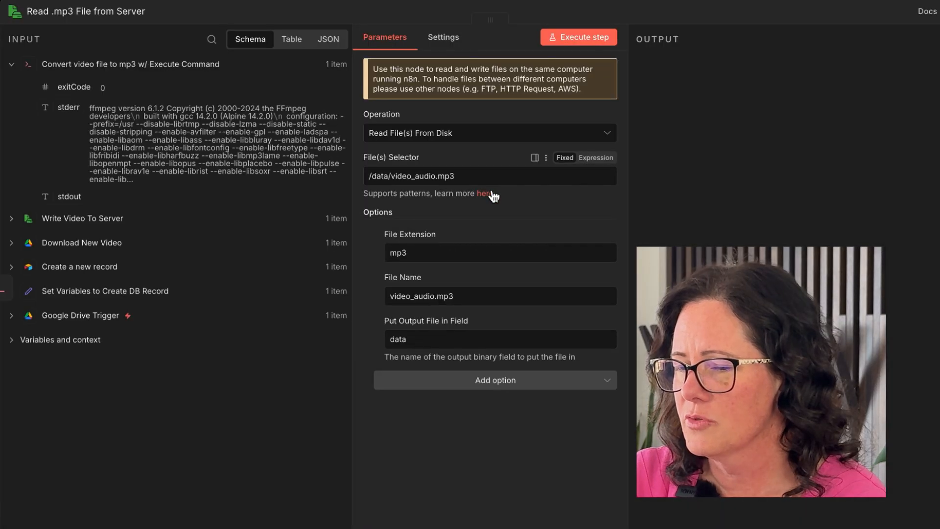
left_click(571, 42)
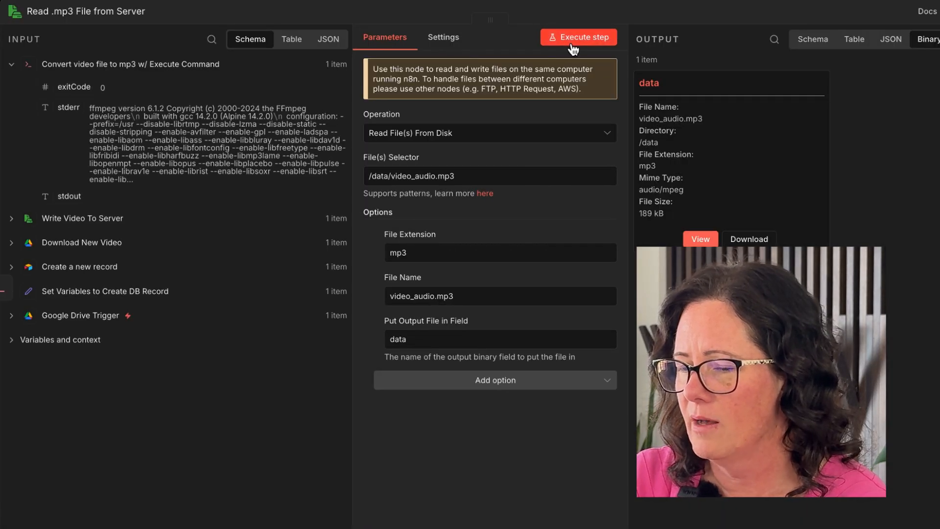
left_click(939, 10)
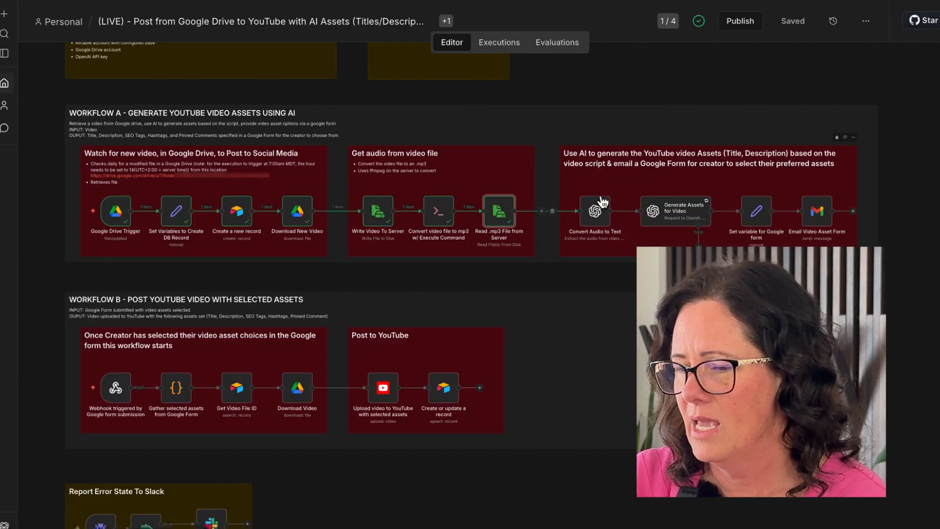
- Execute the Convert Audio to Text node to transcribe the audio
left_click(594, 212)
double_click(593, 212)
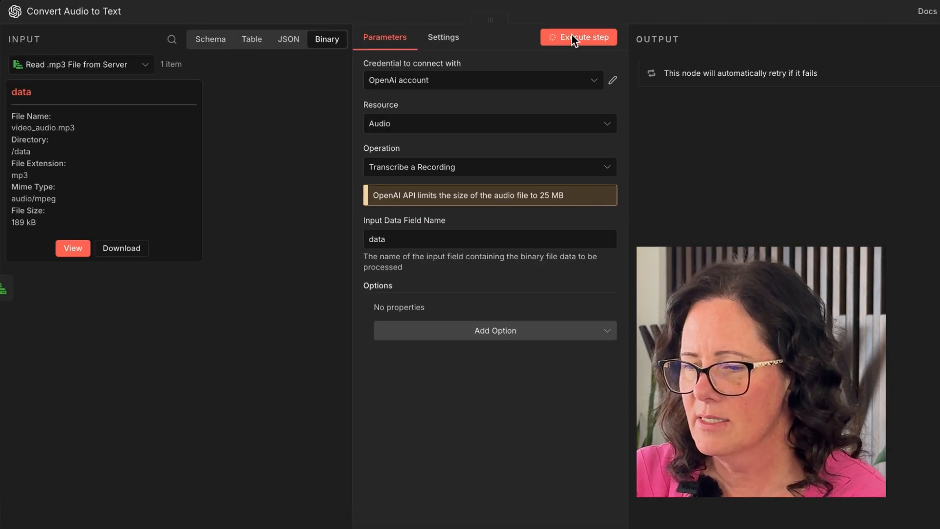
left_click(573, 38)
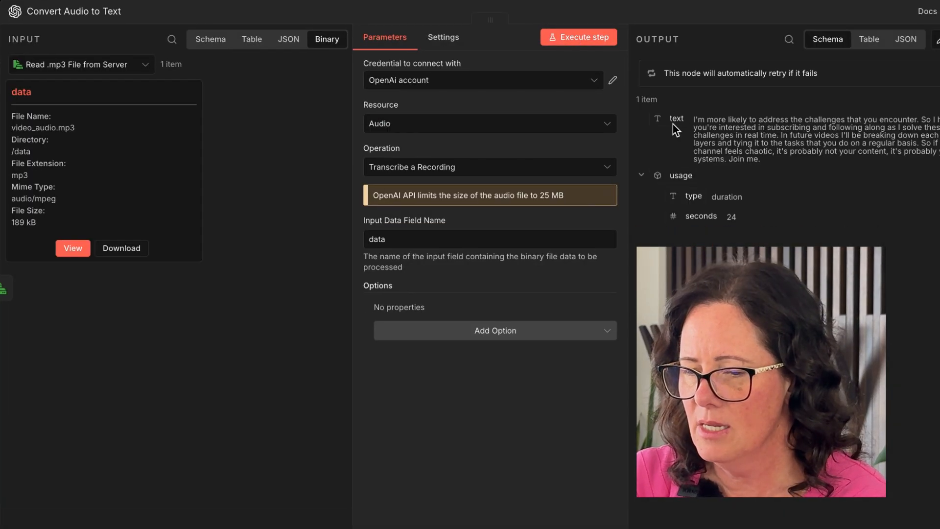
key("Escape")
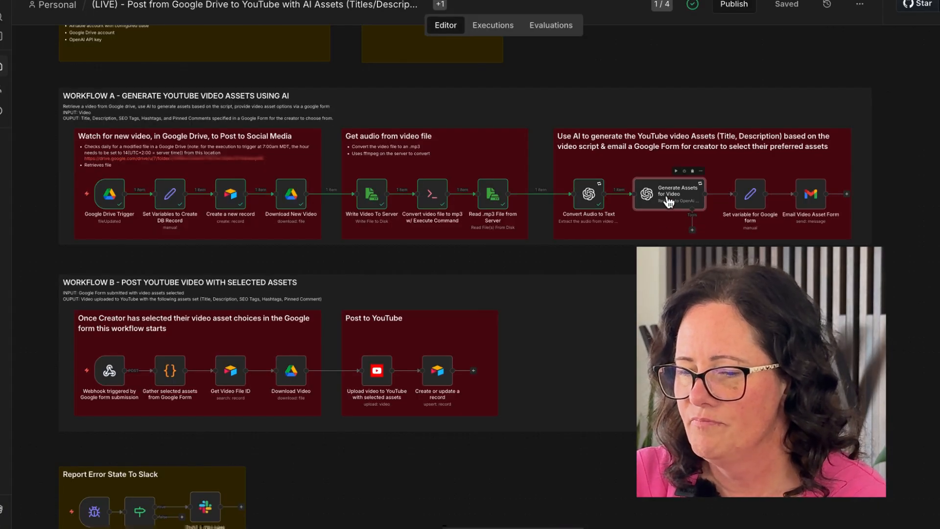
- Review the Generate Assets for Video prompt, execute the node, and examine its generated titles, SEO tags, hashtags, descriptions and pinned comments
double_click(669, 199)
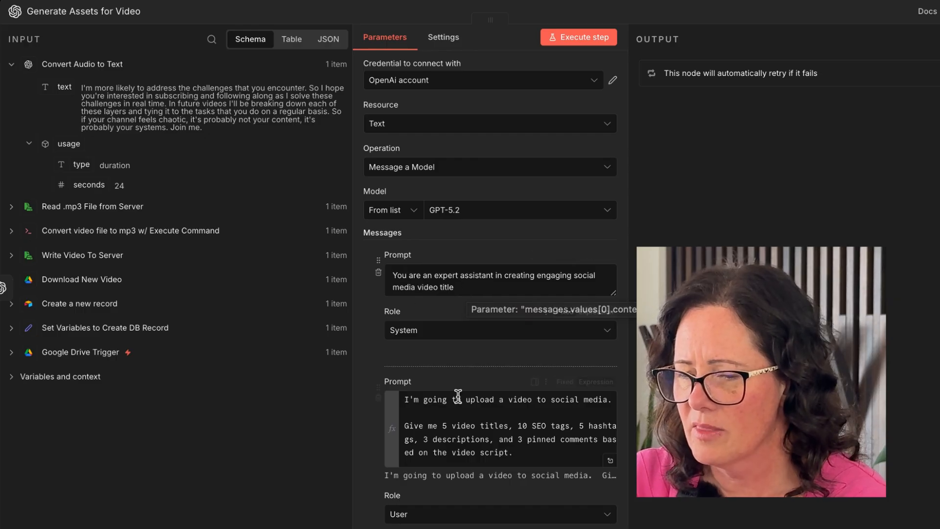
left_click(610, 461)
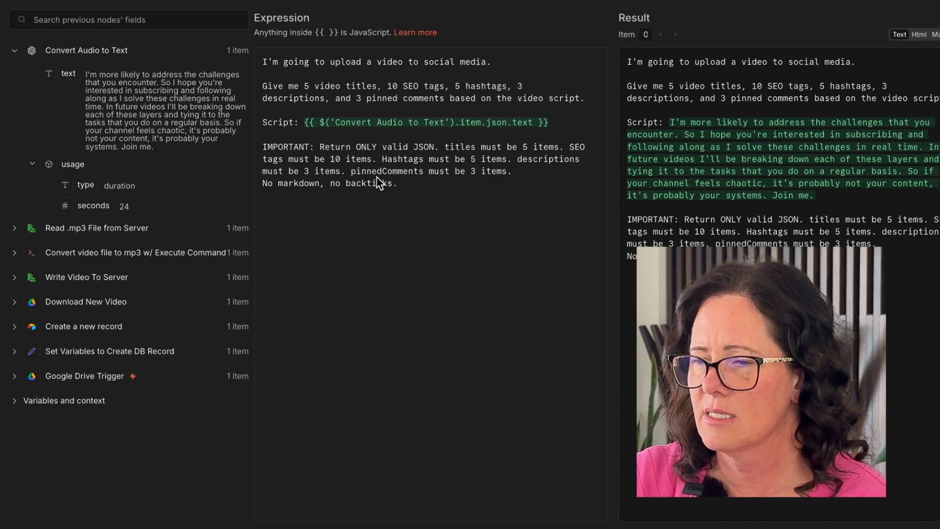
left_click(584, 35)
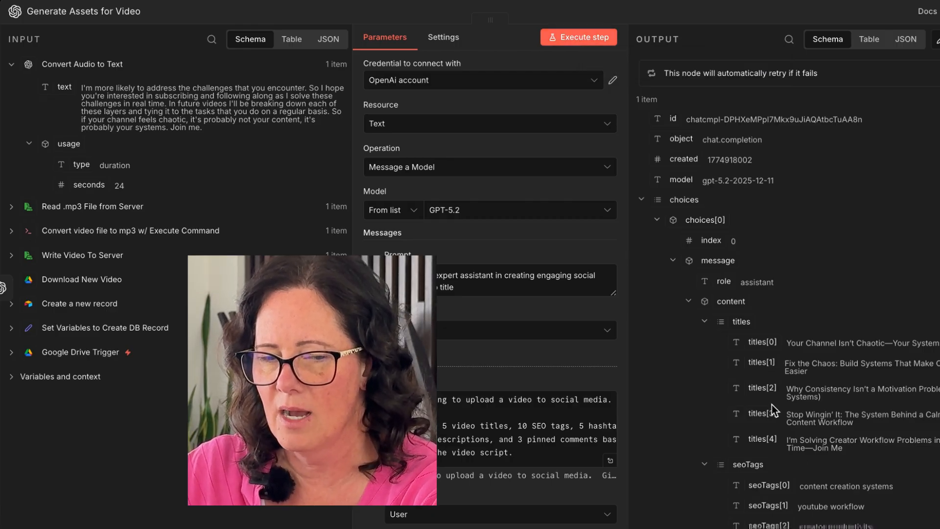
scroll(773, 438, "down", 4)
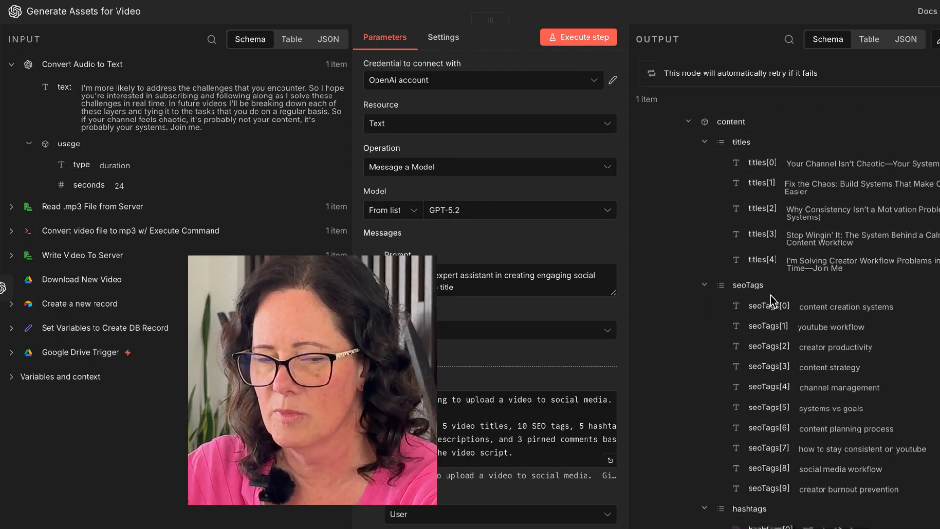
scroll(785, 501, "down", 4)
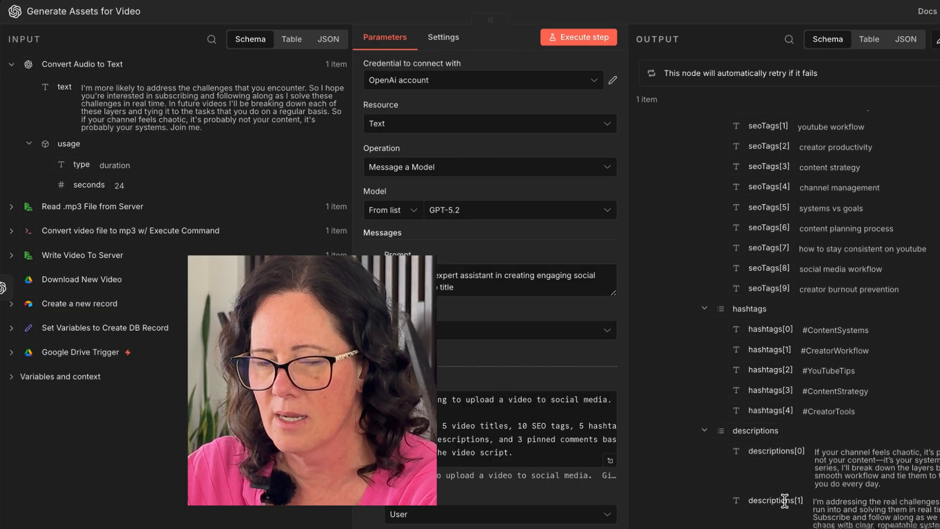
scroll(772, 415, "down", 5)
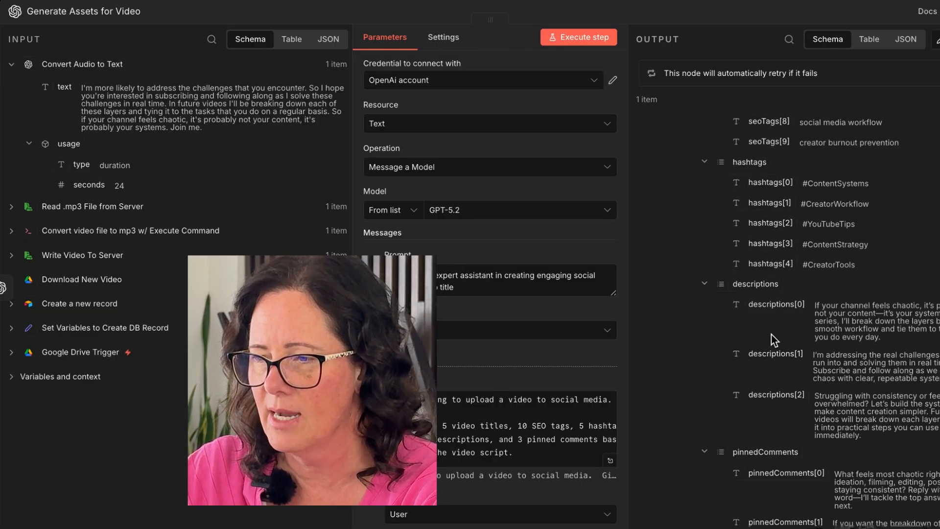
scroll(771, 329, "down", 3)
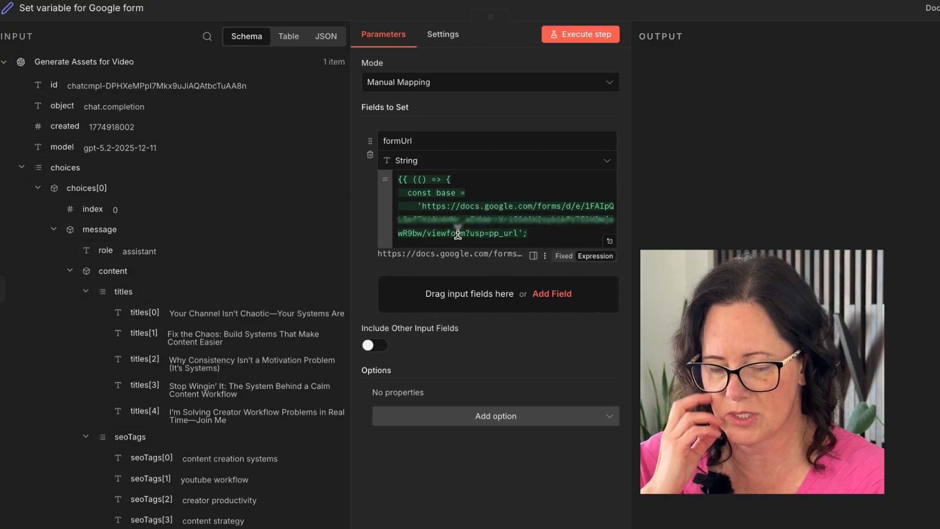
- Open the formUrl expression editor, paste the prefilled Google Form link, and wrap it as a quoted expression
left_click(610, 244)
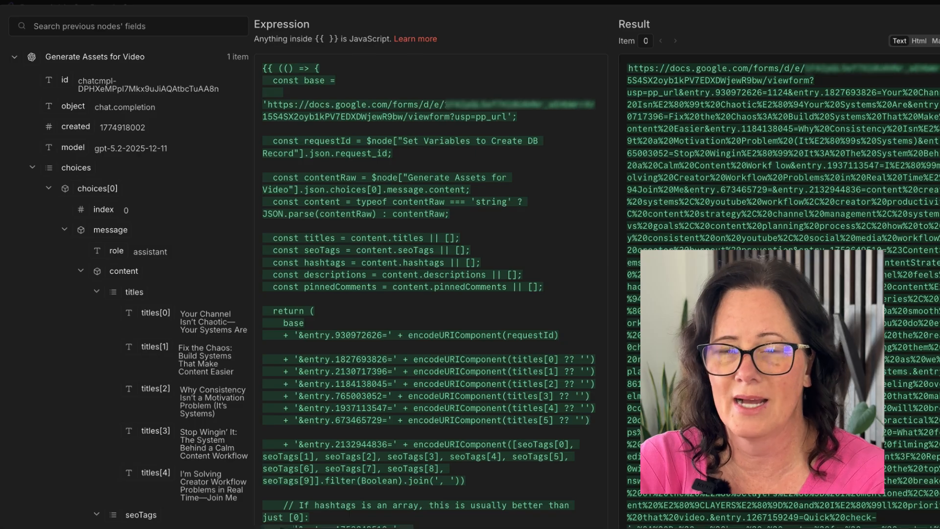
key("Escape")
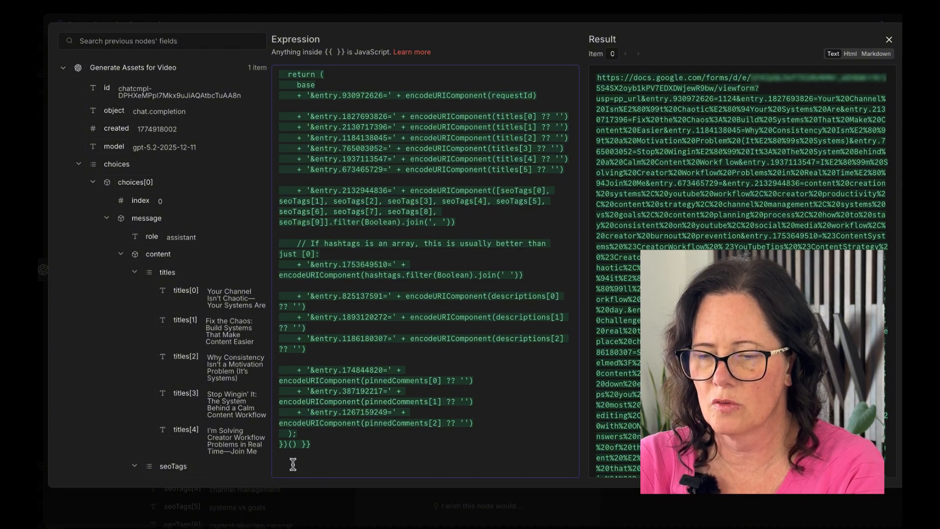
type("https://docs.google.com/forms/d/e/1bw/viewform?usp=pp_url&entry.930972626=REPLACE&entry.1827693826=REPLACE&entry.2130717396=REPLACE&entry.1184138045=REPLACE&entry.765003052=REPLACE&entry.673465729=REPLACE&entry.1323940399=2&entry.2132944836=REPLACE&entry.710708667=REPLACE&entry.2101141047=2&entry.1753649510=REPLACE&entry.964937150=REPLACE&entry.1713379260=1&entry.825137591=REPLACE&entry.1893120272=REPLACE&entry.1186180307=REPLACE&entry.453417839=REPLACE&entry.1786209707=2&entry.174844820=REPLACE&entry.387192217=REPLACE&entry.1267159249=REPLACE&entry.537443378=REPLACE&entry.1870116982=2")
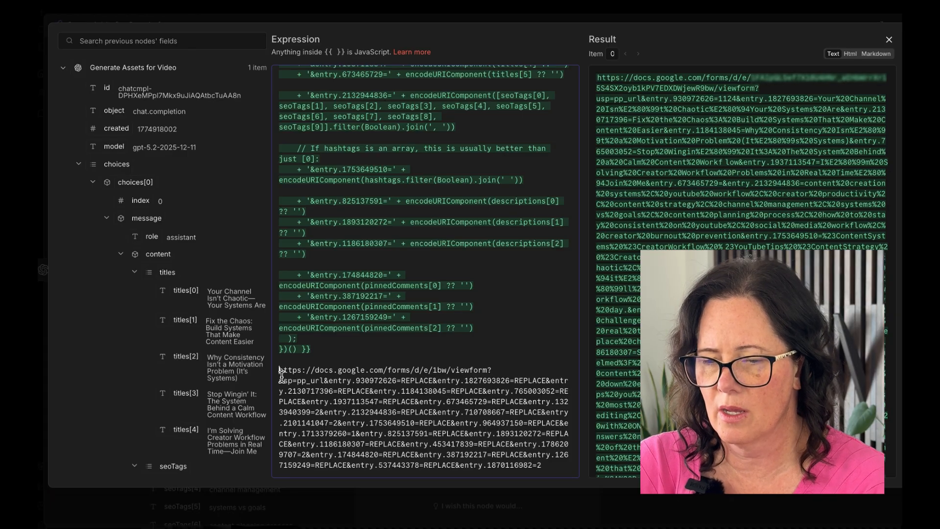
type("{{")
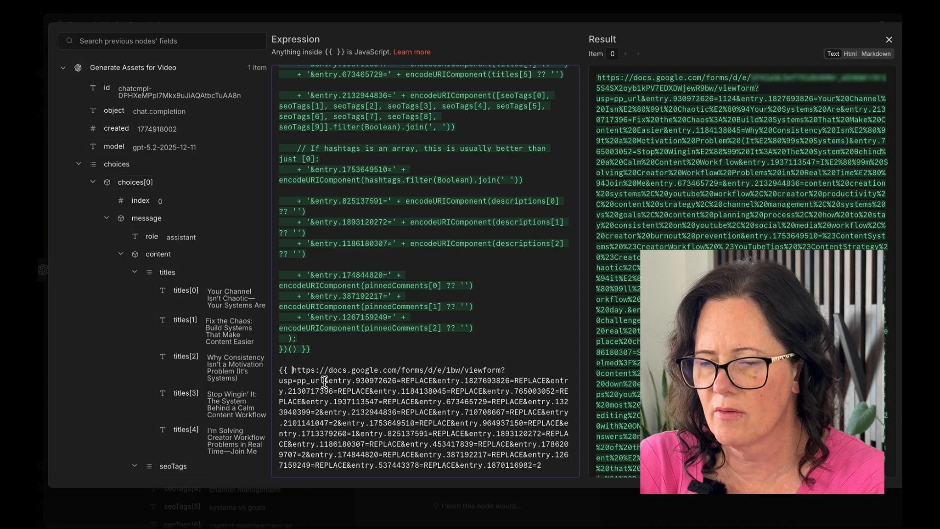
type("}}")
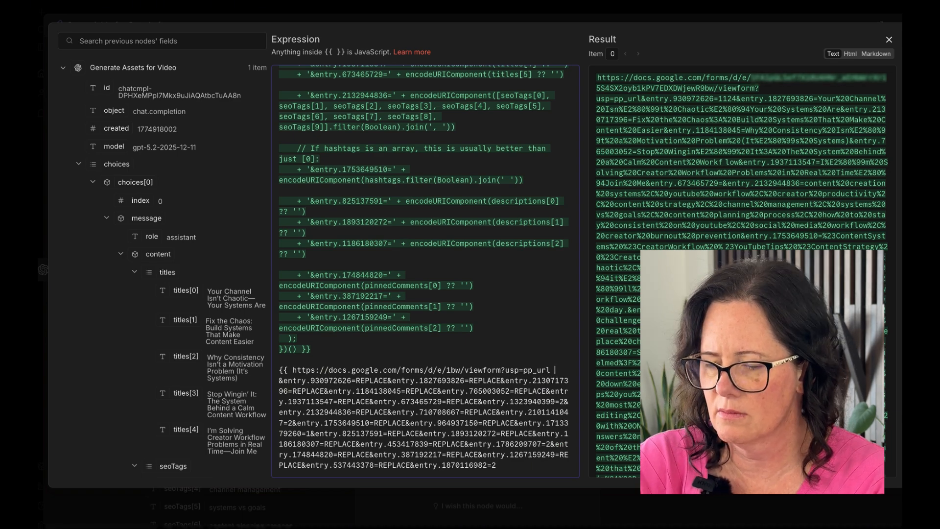
key("Return")
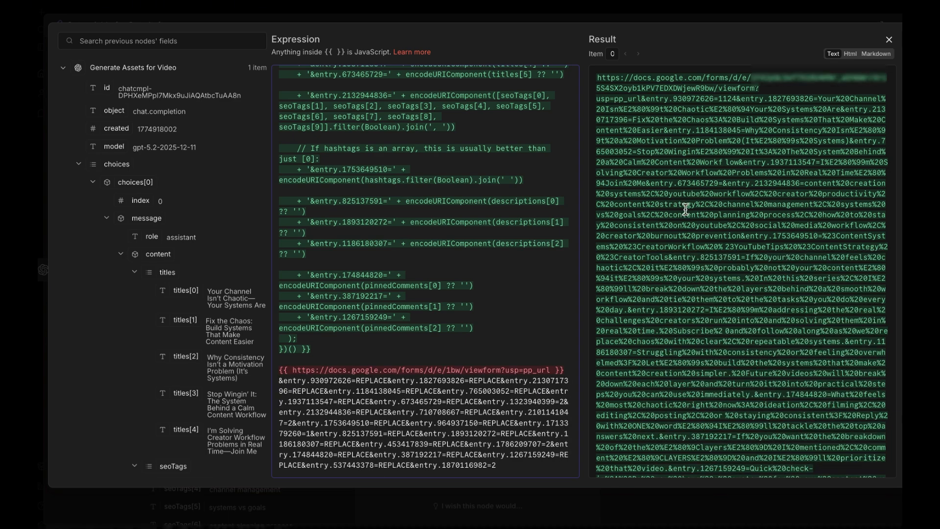
scroll(687, 240, "down", 3)
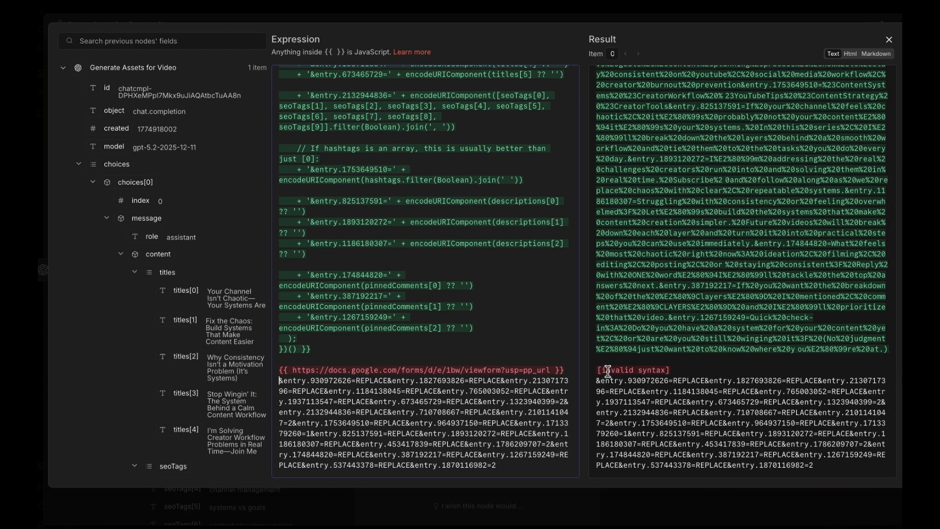
left_click(292, 371)
type("'")
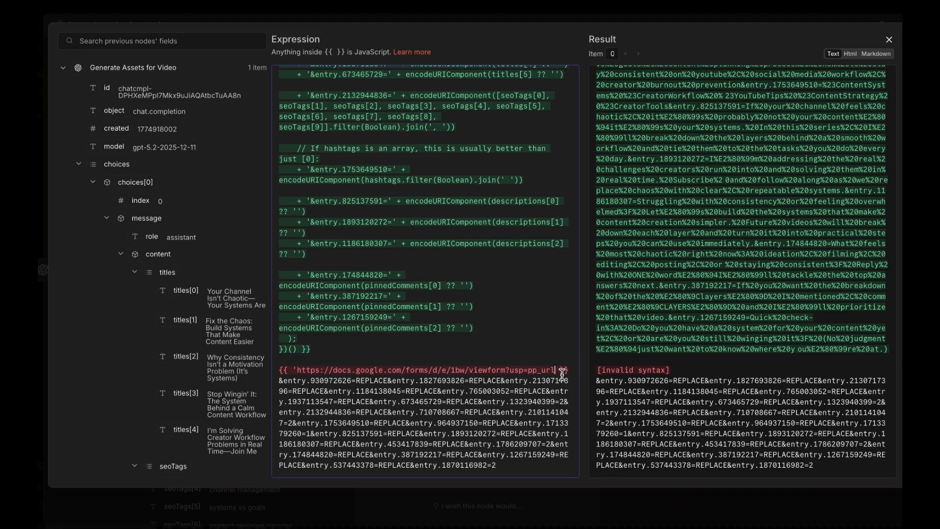
type("'")
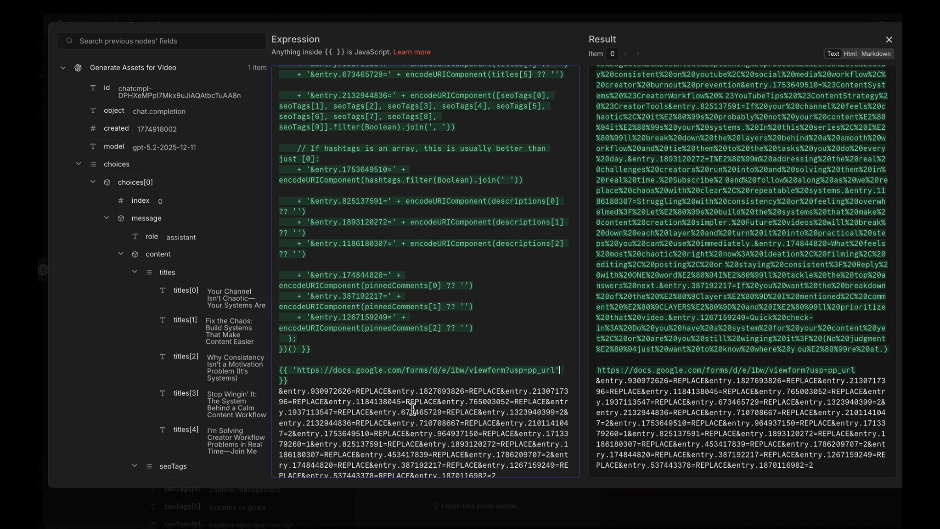
- Compare the entry IDs in the formUrl code with those in the pasted prefilled link
scroll(413, 408, "up", 10)
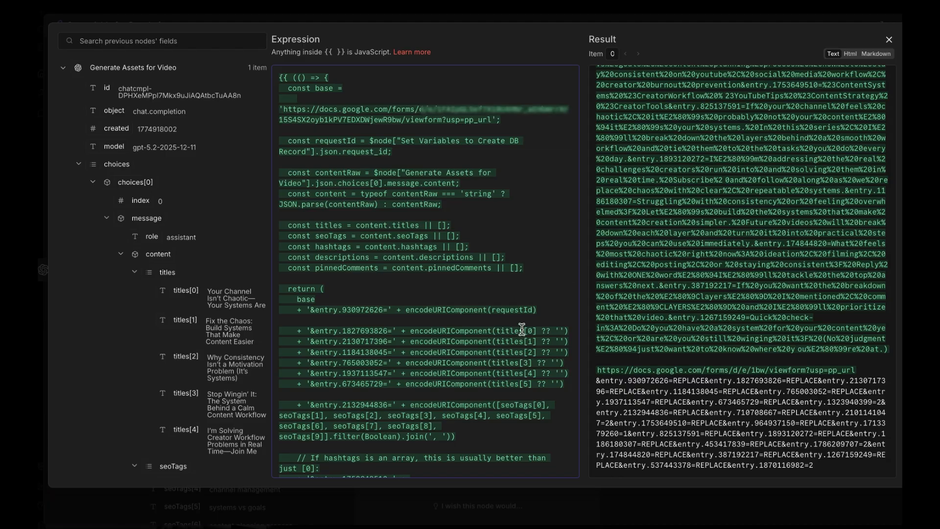
scroll(637, 216, "up", 5)
scroll(528, 283, "down", 10)
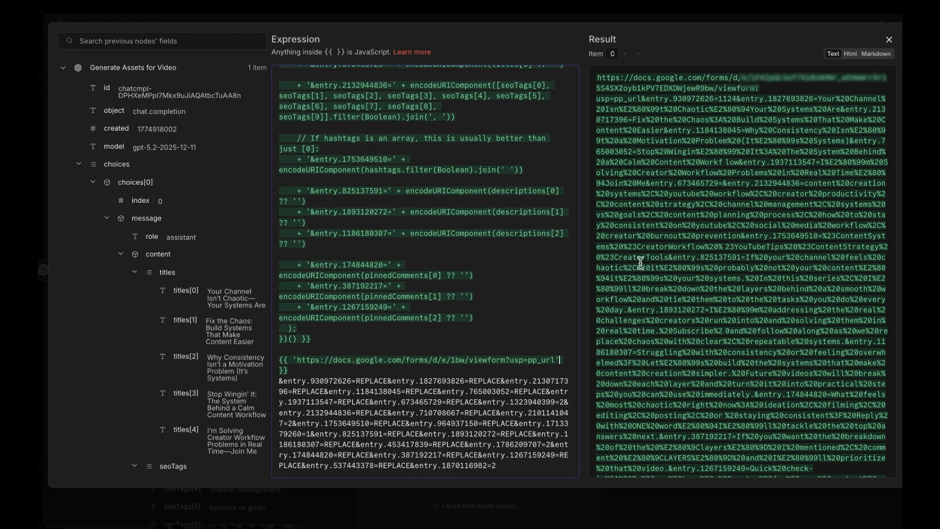
scroll(765, 316, "down", 5)
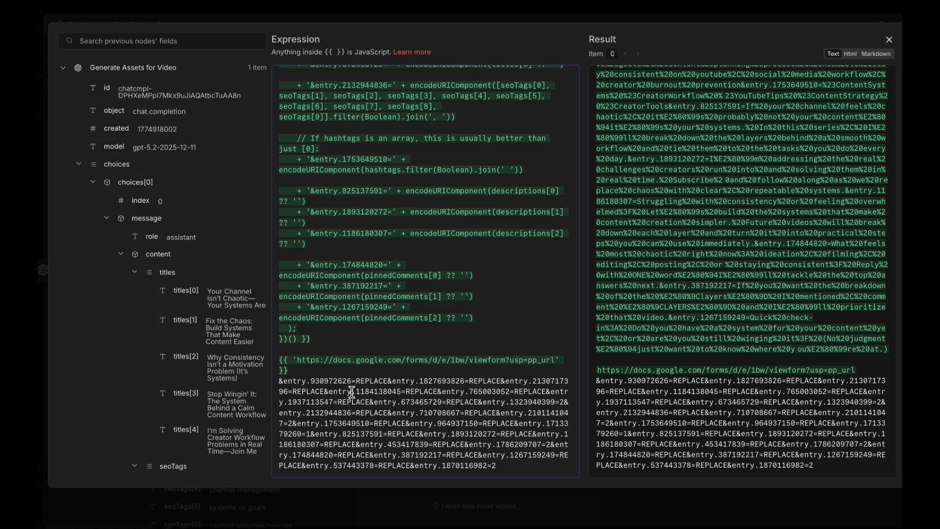
double_click(418, 392)
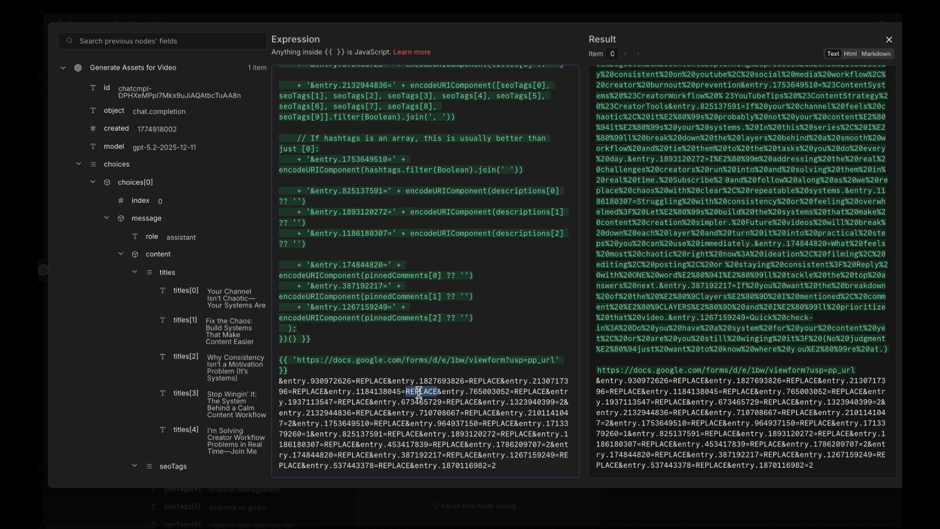
double_click(353, 403)
scroll(455, 295, "up", 6)
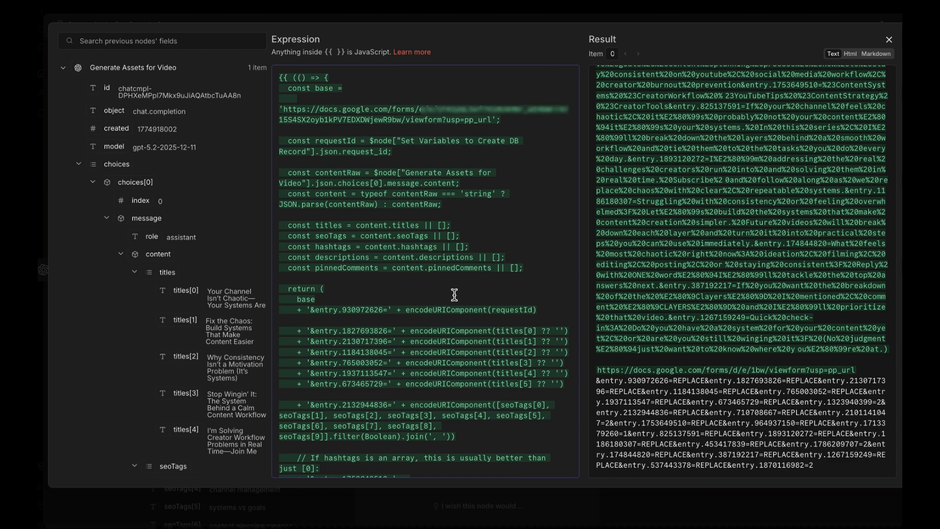
scroll(454, 295, "down", 4)
scroll(440, 301, "up", 4)
double_click(362, 333)
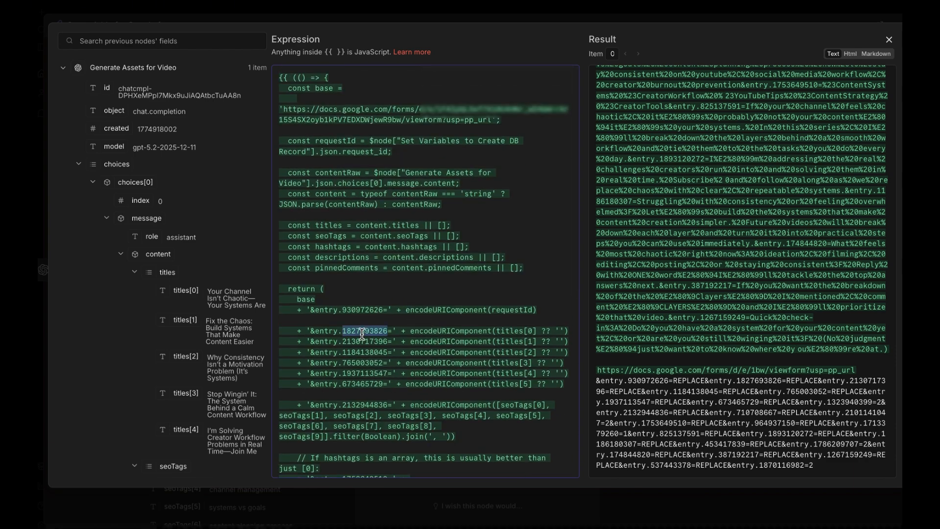
double_click(468, 332)
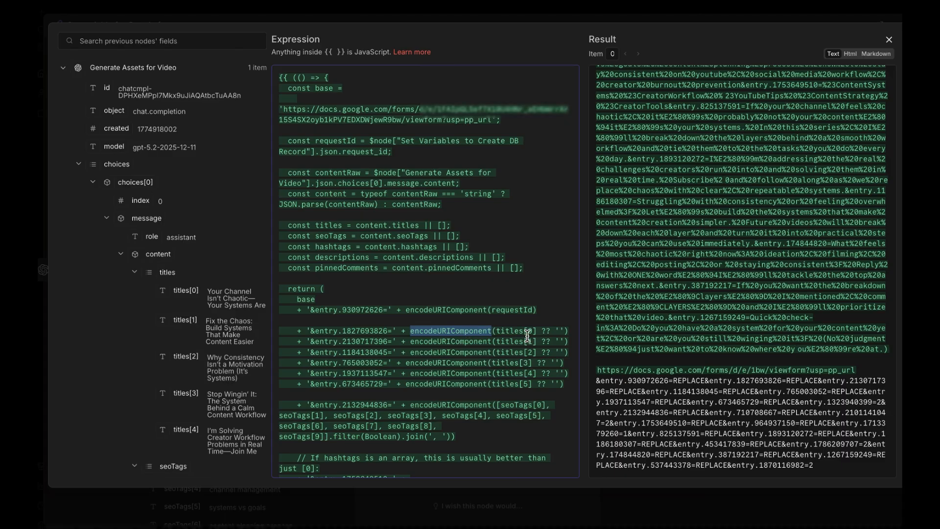
scroll(528, 336, "down", 6)
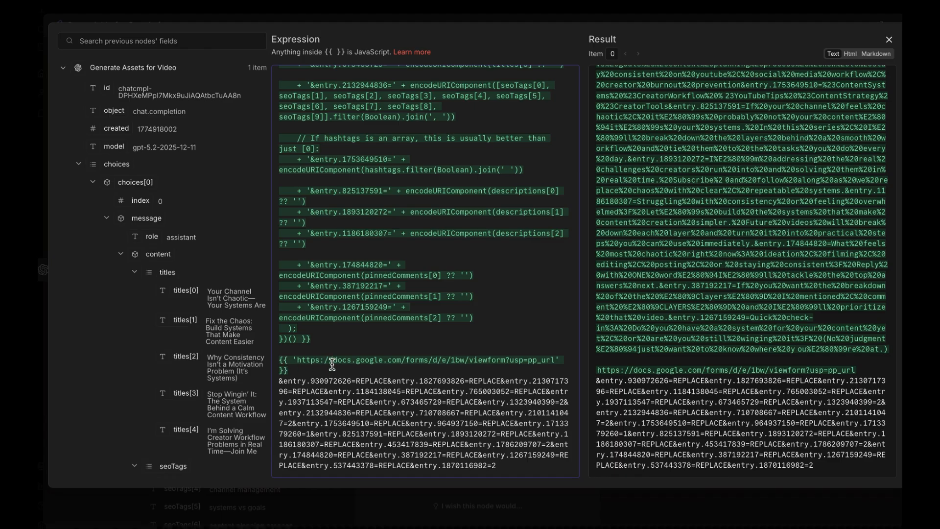
- Append '&entry.930972626=' plus the titles[0] field to the pasted base link expression
left_click(304, 373)
key("BackSpace")
key("BackSpace")
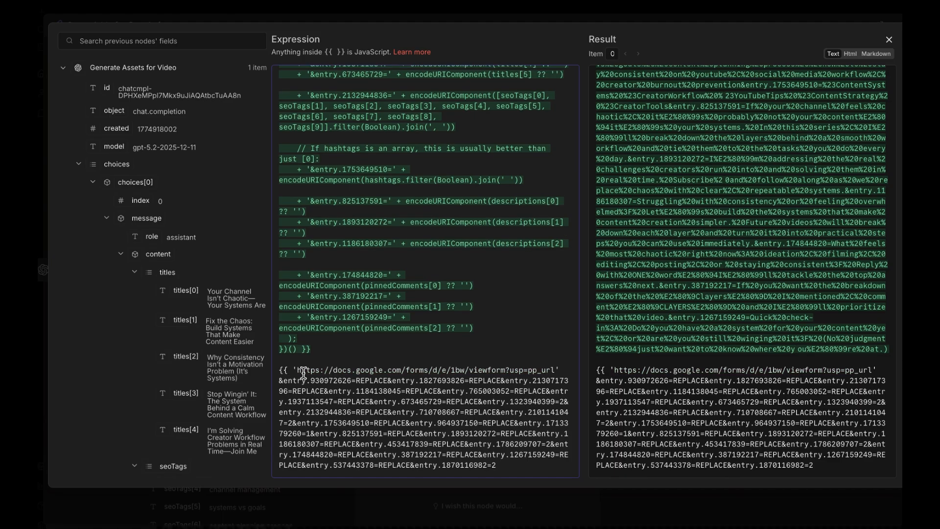
left_click(387, 381)
key("Return")
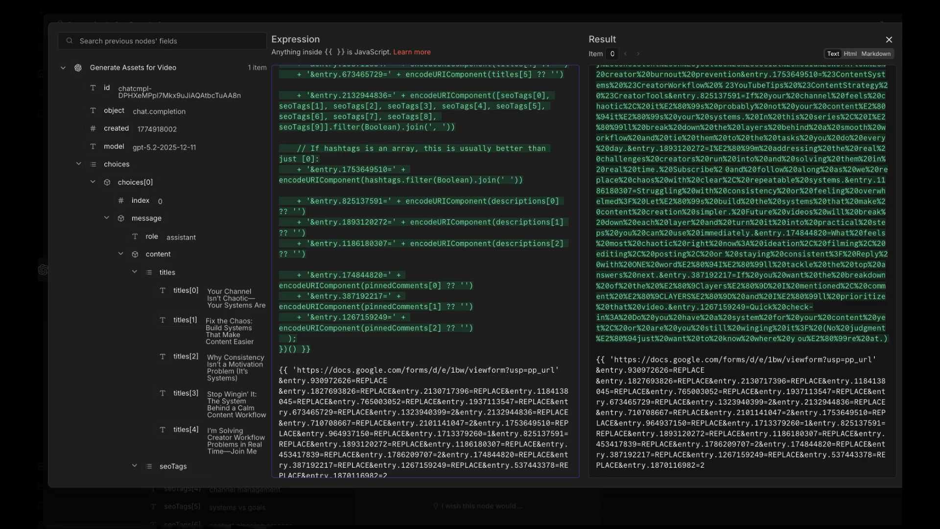
key("Left")
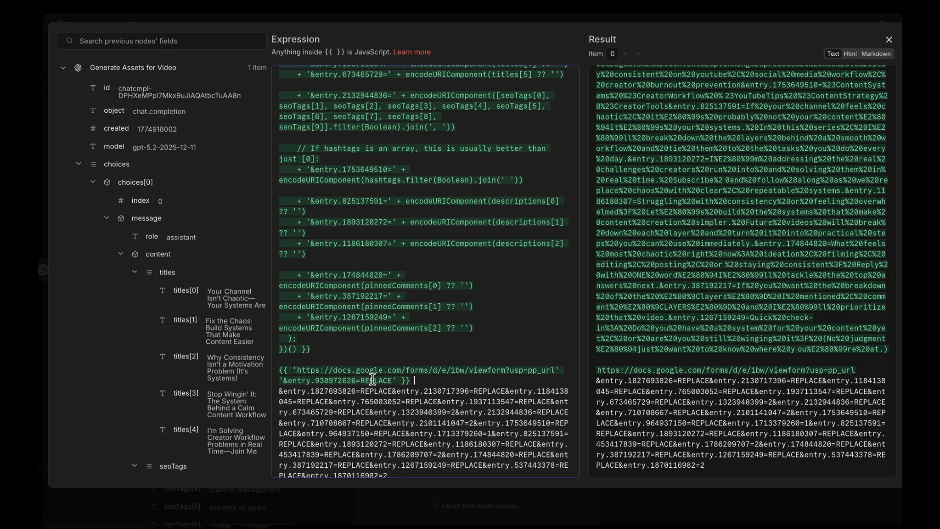
double_click(372, 380)
key("BackSpace")
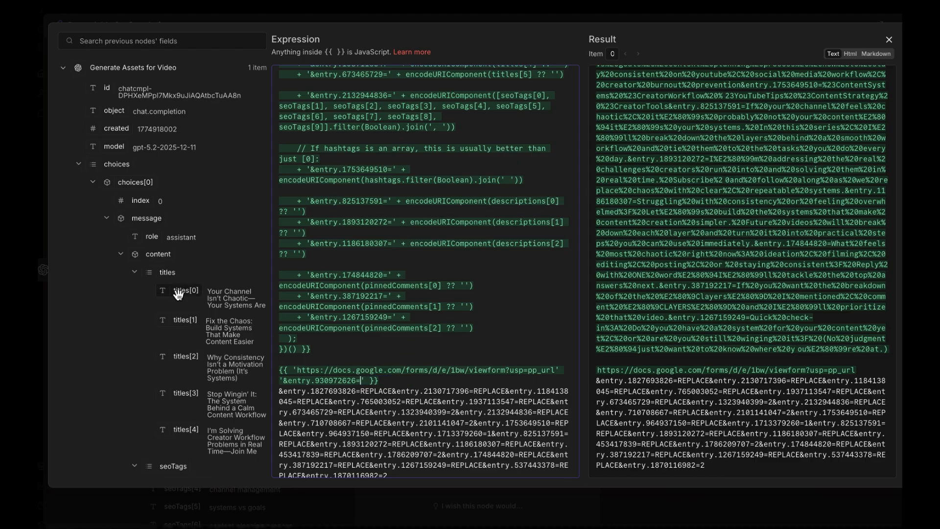
left_click_drag(179, 294, 368, 385)
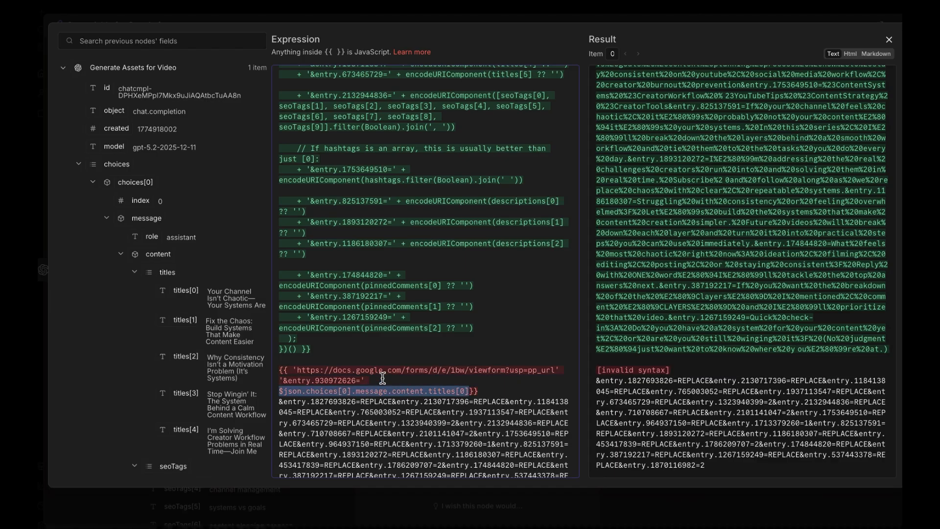
type("+")
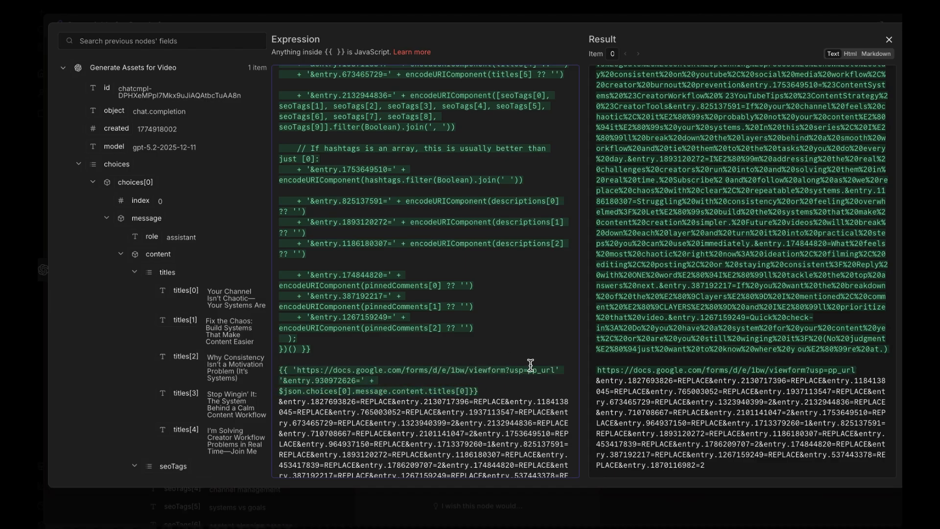
type(" +")
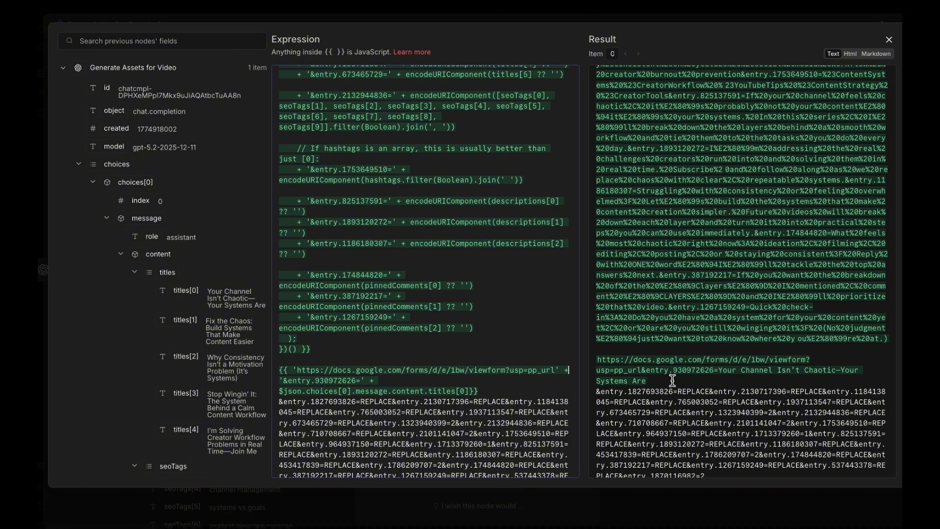
- Delete the test link expression from the formUrl editor
double_click(688, 371)
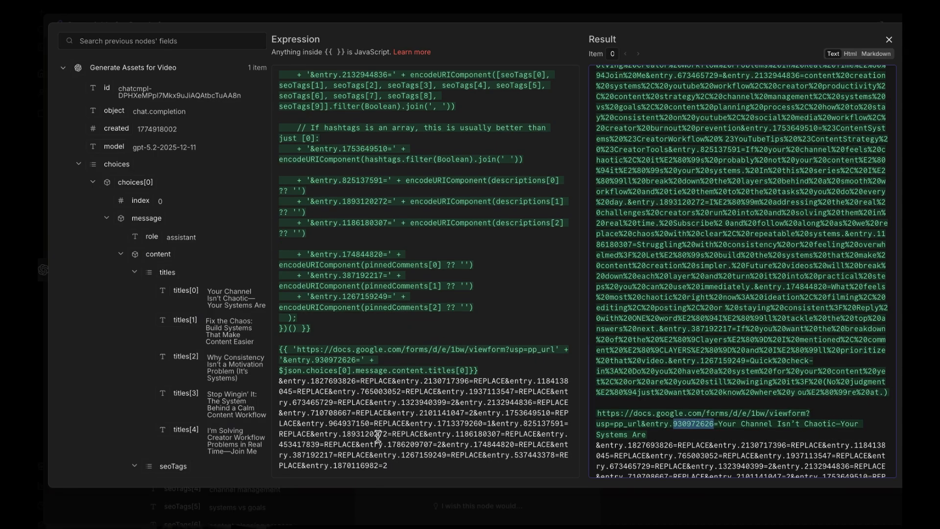
left_click_drag(402, 468, 233, 351)
key("BackSpace")
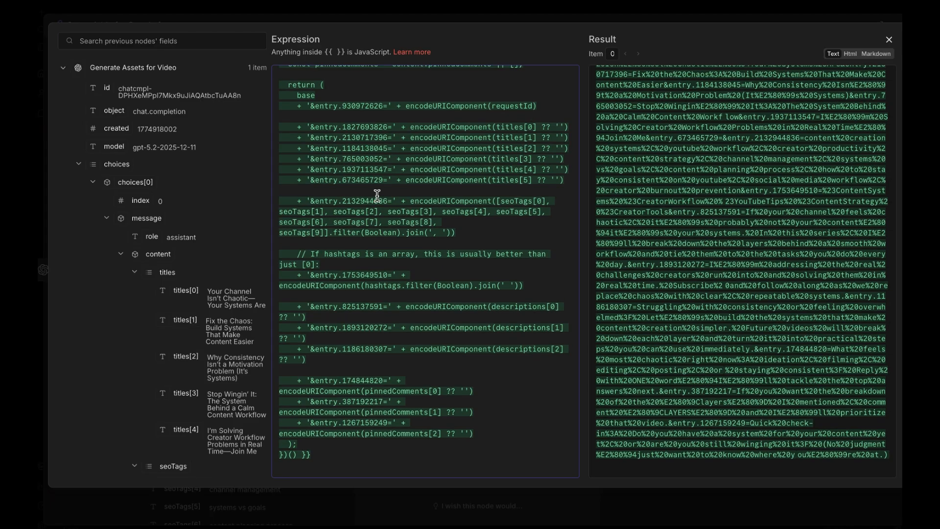
- Scroll through the formUrl code to check its entry ID mappings
scroll(405, 338, "up", 5)
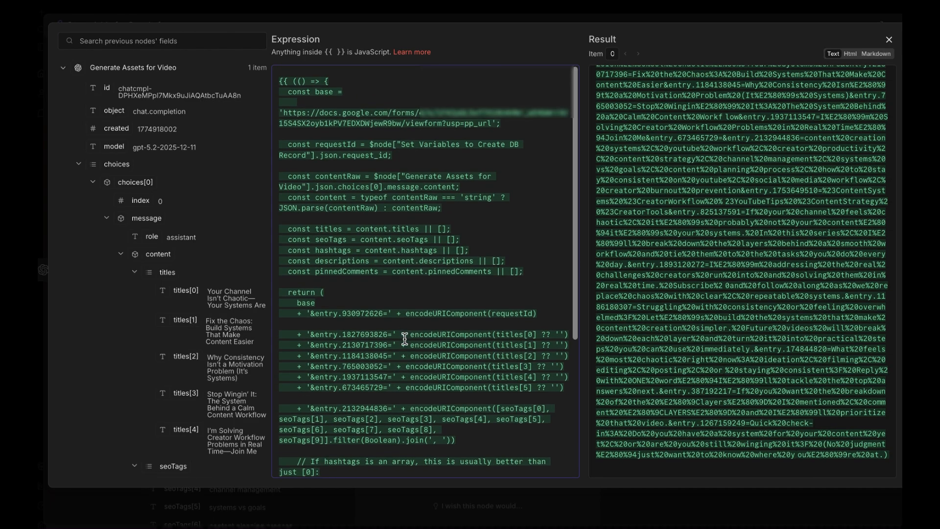
scroll(404, 339, "down", 3)
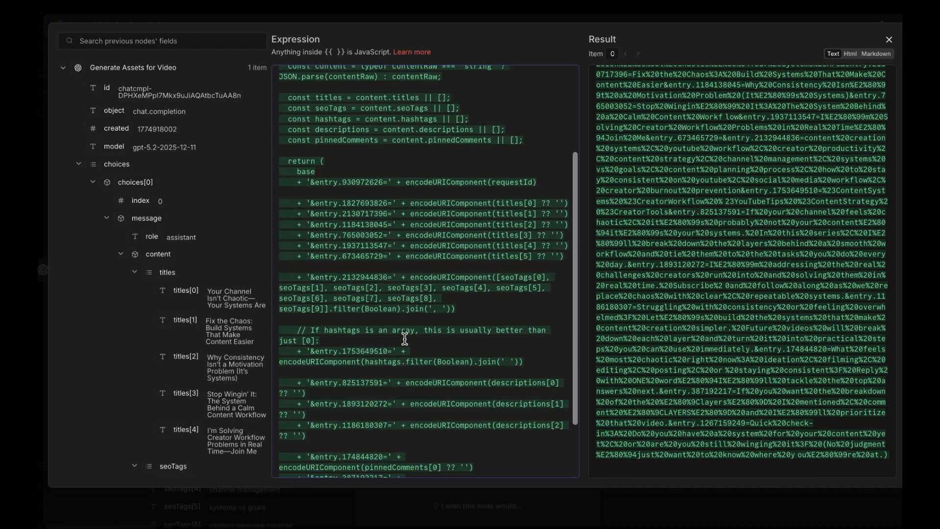
left_click_drag(386, 298, 365, 270)
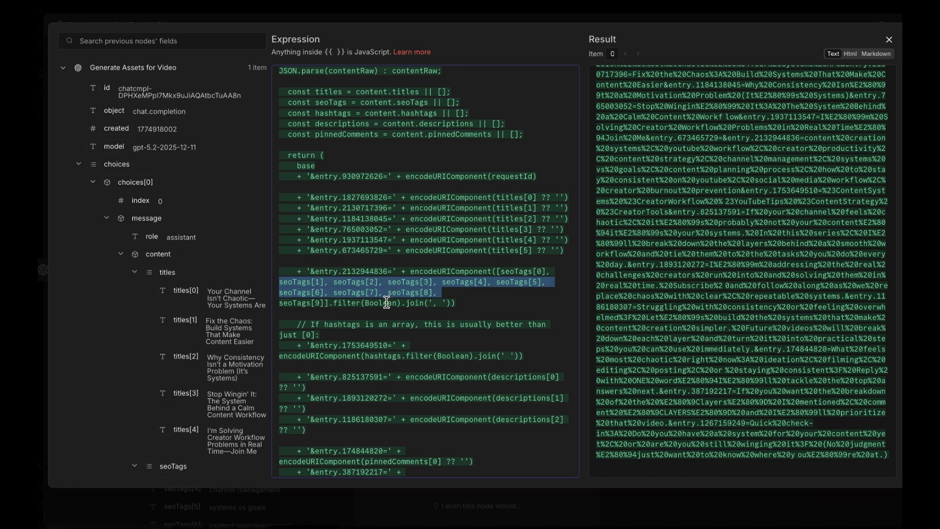
double_click(368, 271)
scroll(388, 182, "up", 5)
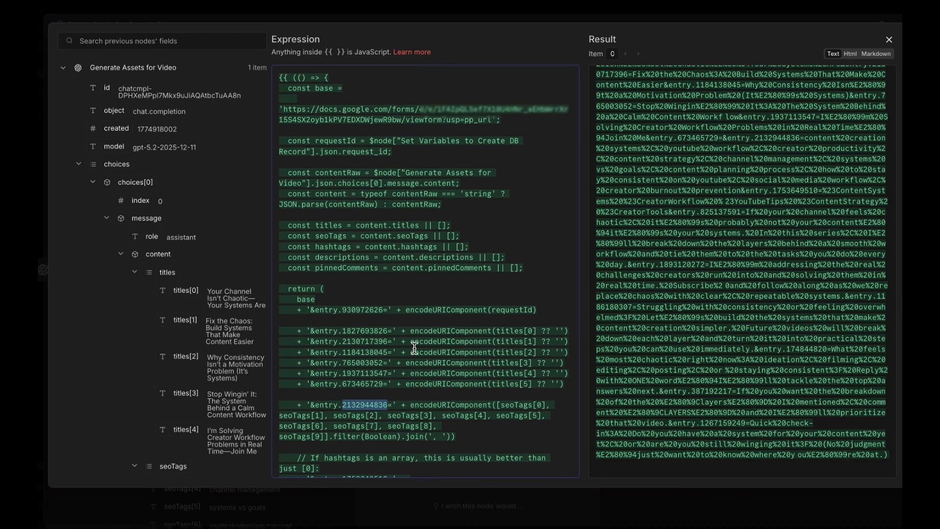
scroll(678, 195, "up", 2)
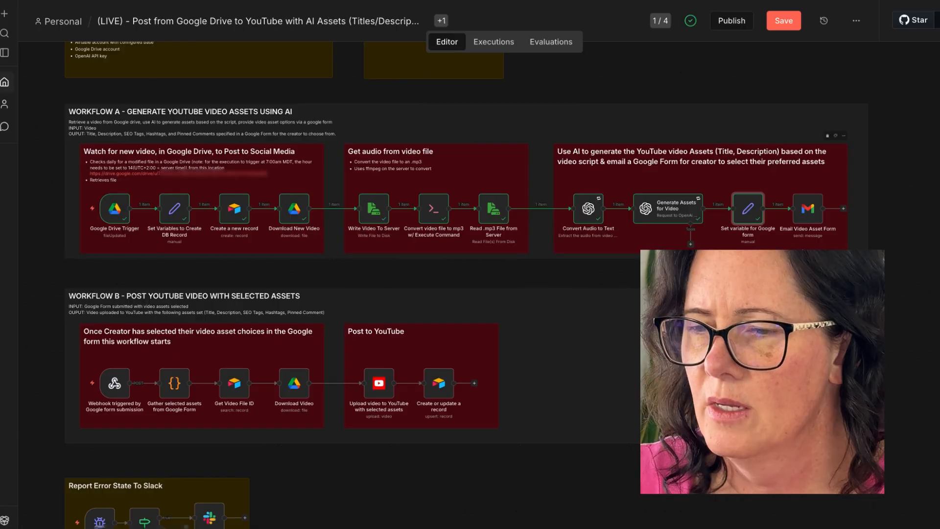
- Execute the Email Video Asset Form node, then open the received Pick your video assets email in Gmail
double_click(809, 209)
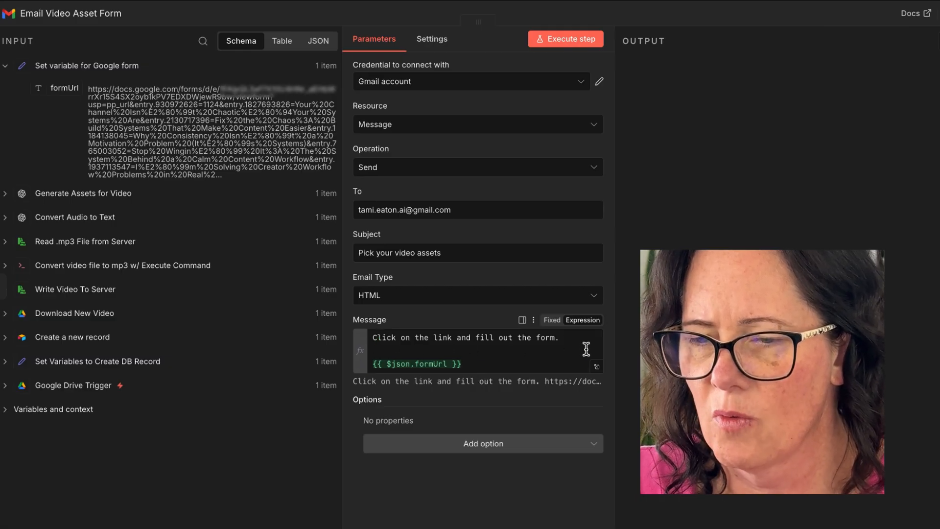
left_click(580, 44)
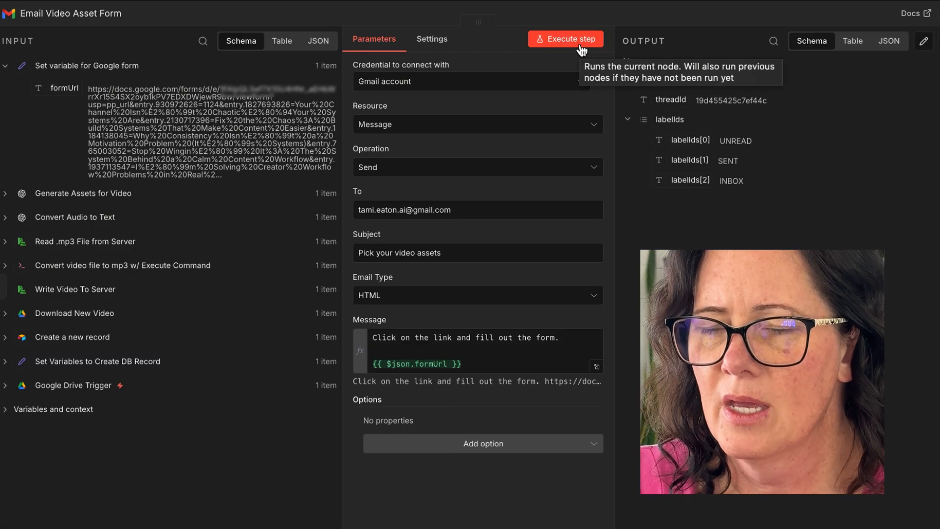
left_click(581, 48)
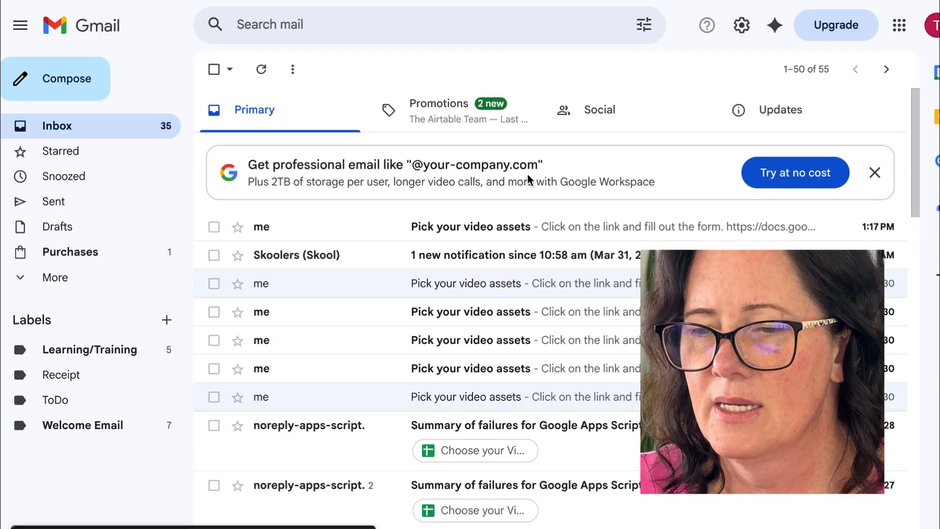
left_click(473, 225)
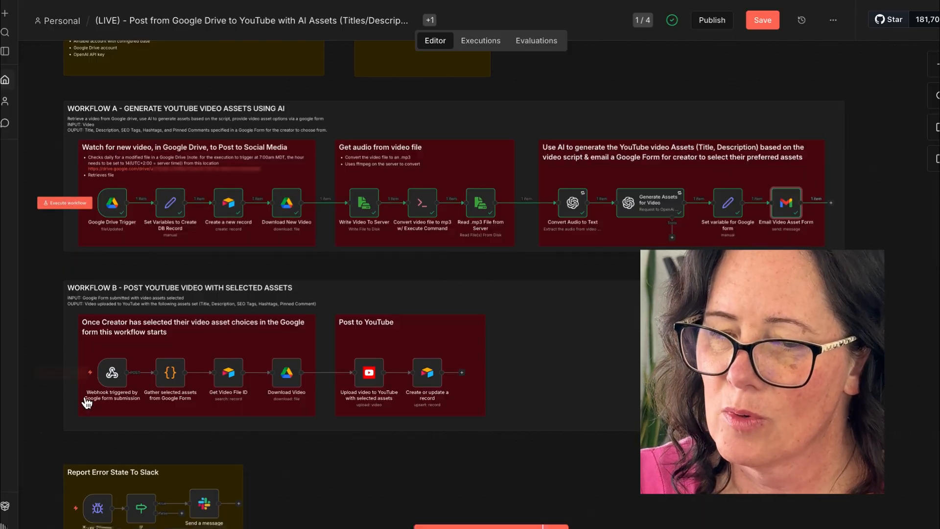
- Open the Google Form webhook trigger and review the form's Apps Script onFormSubmit code that posts the answers
left_click(120, 414)
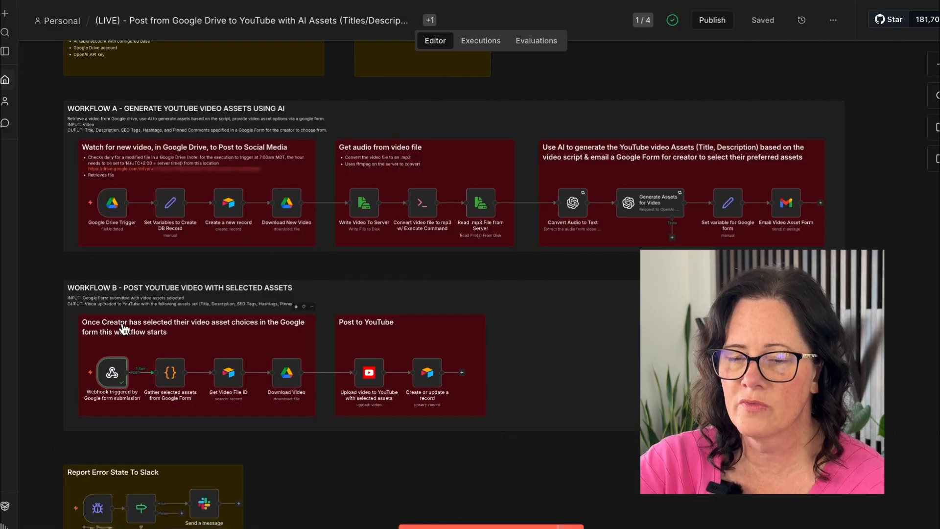
mouse_move(113, 374)
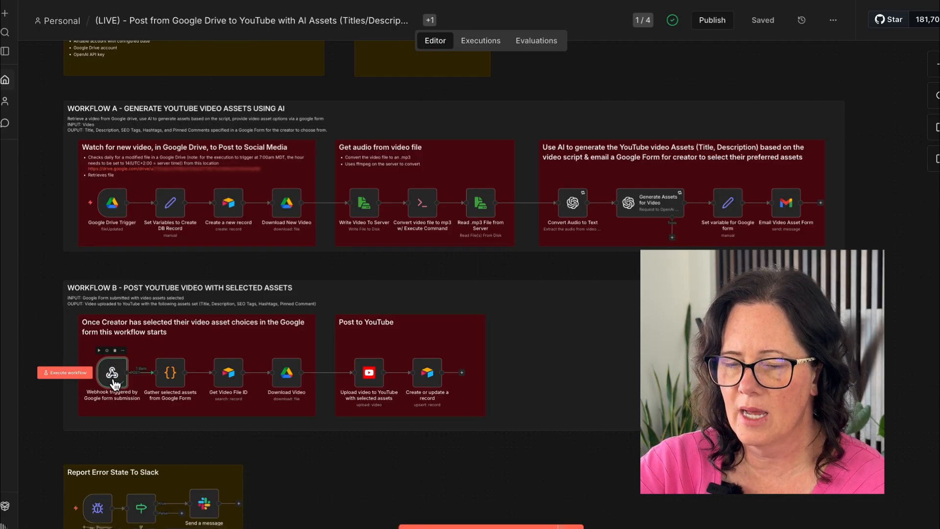
double_click(113, 375)
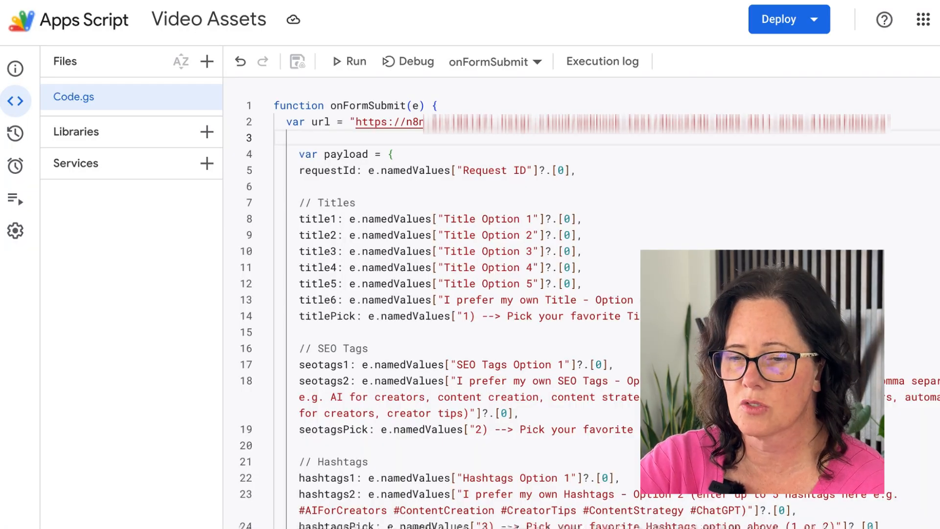
scroll(537, 259, "down", 6)
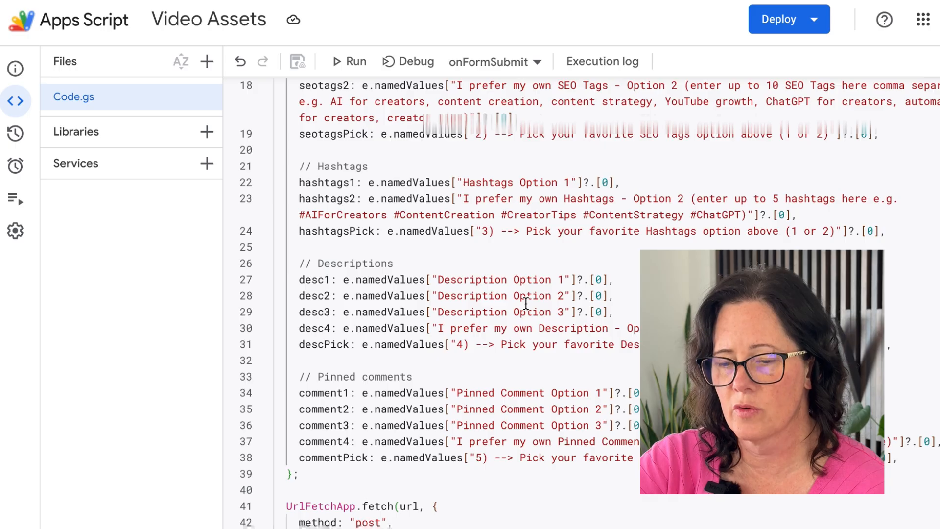
scroll(526, 304, "up", 6)
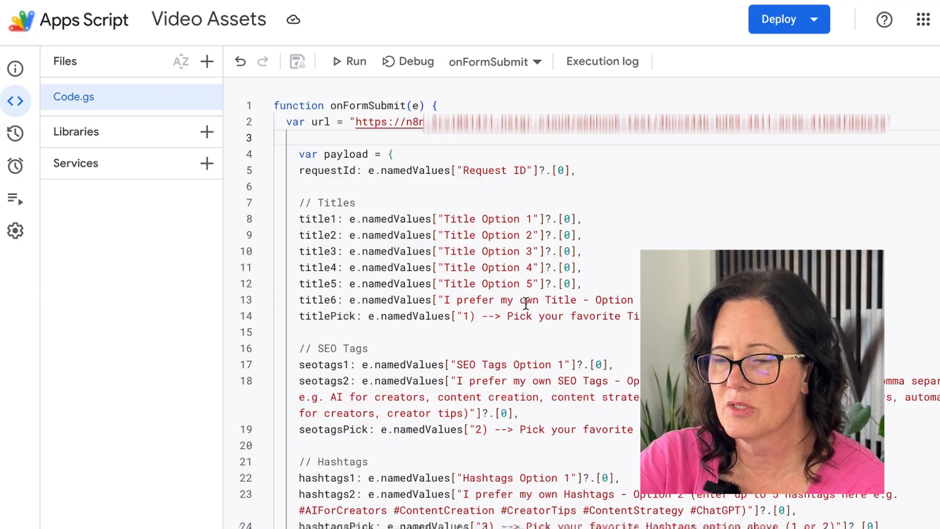
scroll(594, 252, "down", 1)
scroll(535, 250, "up", 1)
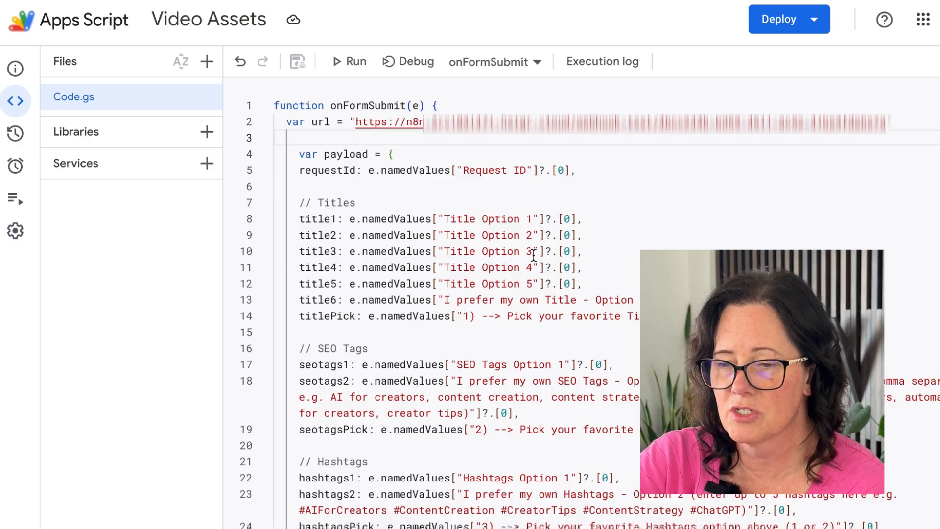
scroll(533, 255, "down", 2)
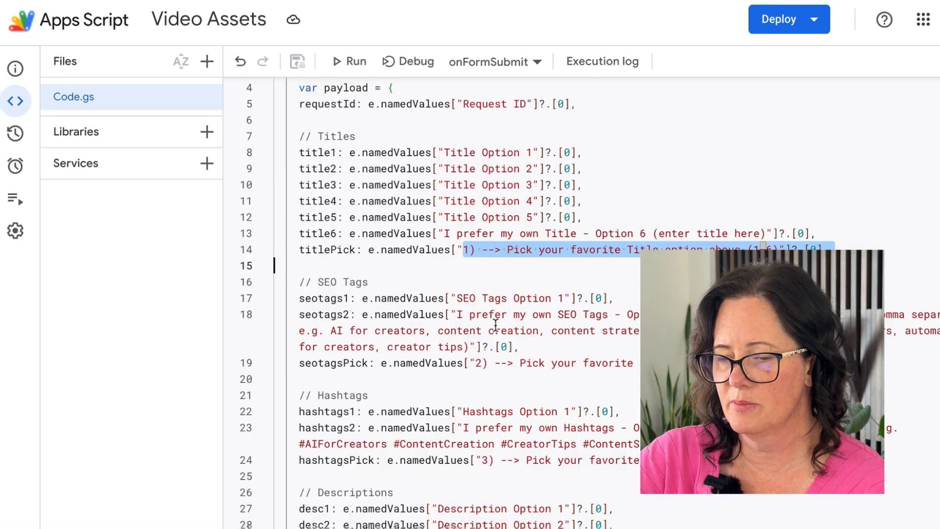
scroll(496, 324, "down", 5)
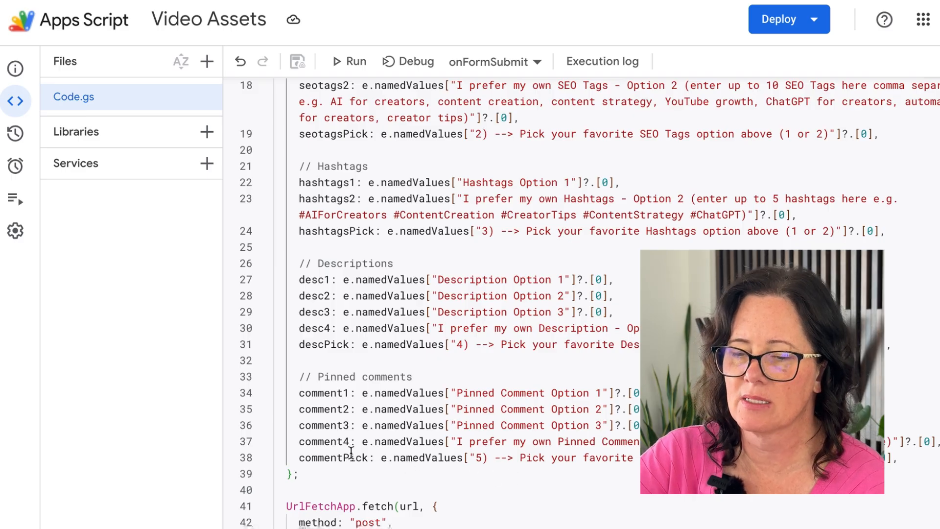
scroll(343, 294, "up", 6)
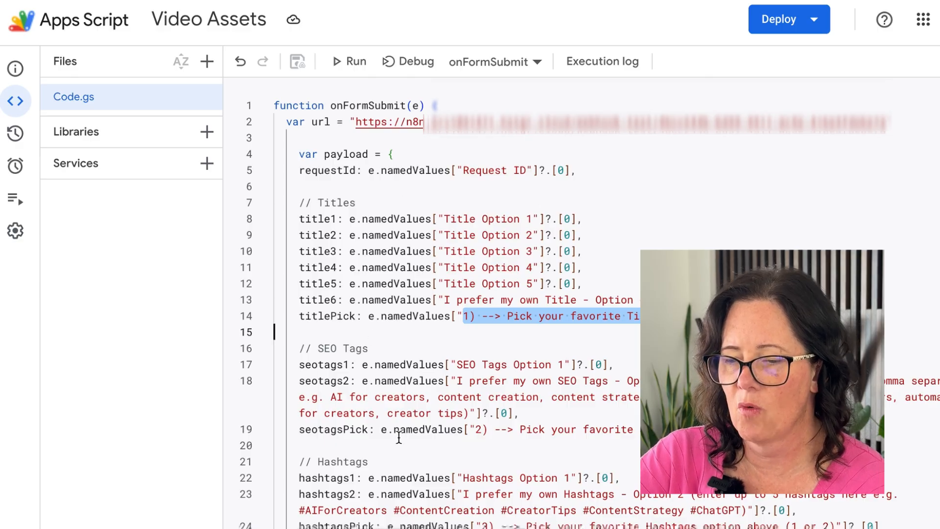
scroll(400, 437, "down", 6)
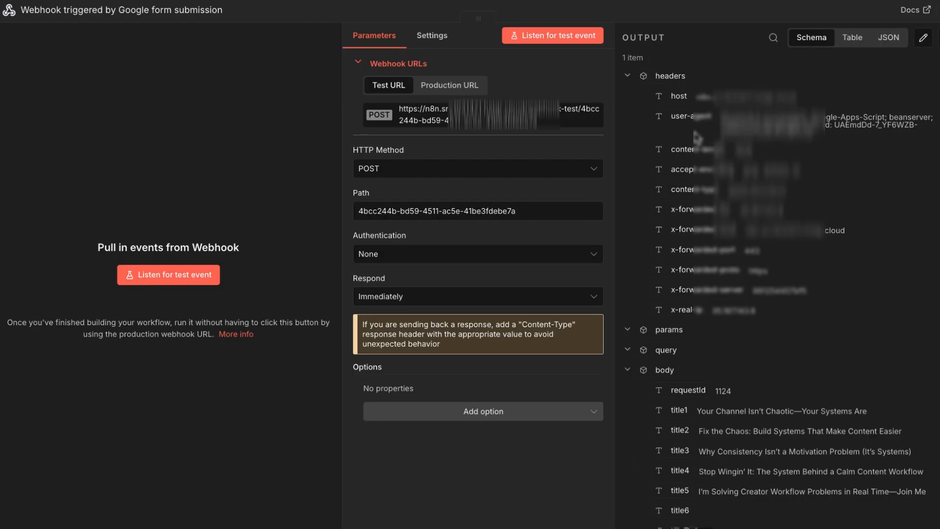
- Inspect the webhook trigger's output body fields, such as the submitted titles and picks, then close the node
scroll(729, 328, "down", 10)
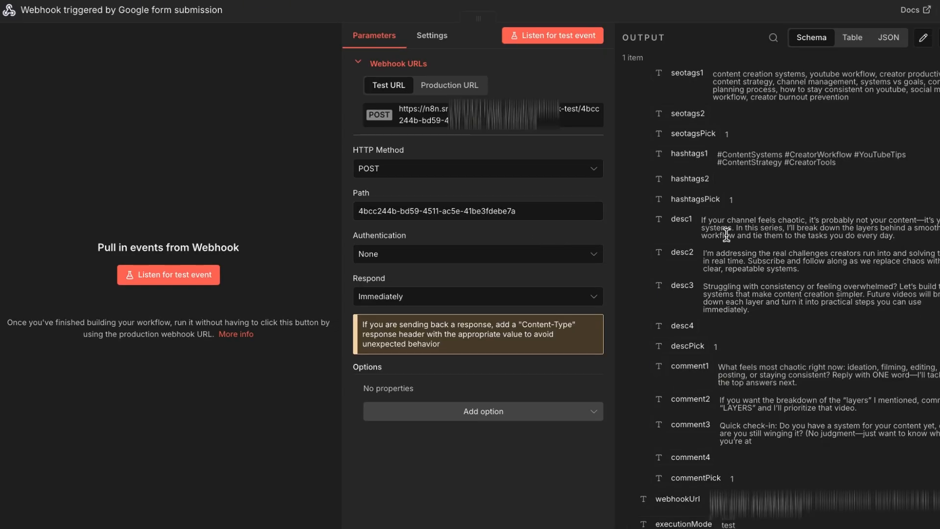
scroll(734, 393, "up", 7)
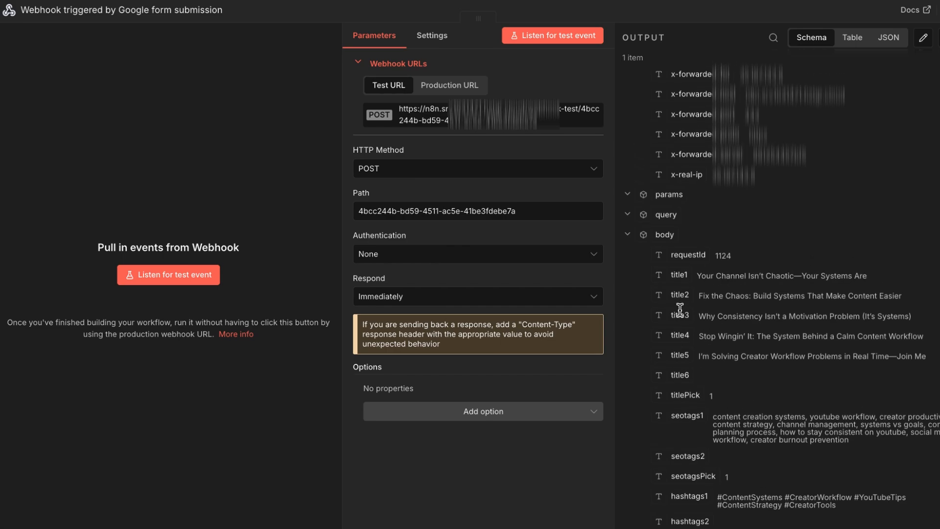
left_click_drag(671, 276, 871, 278)
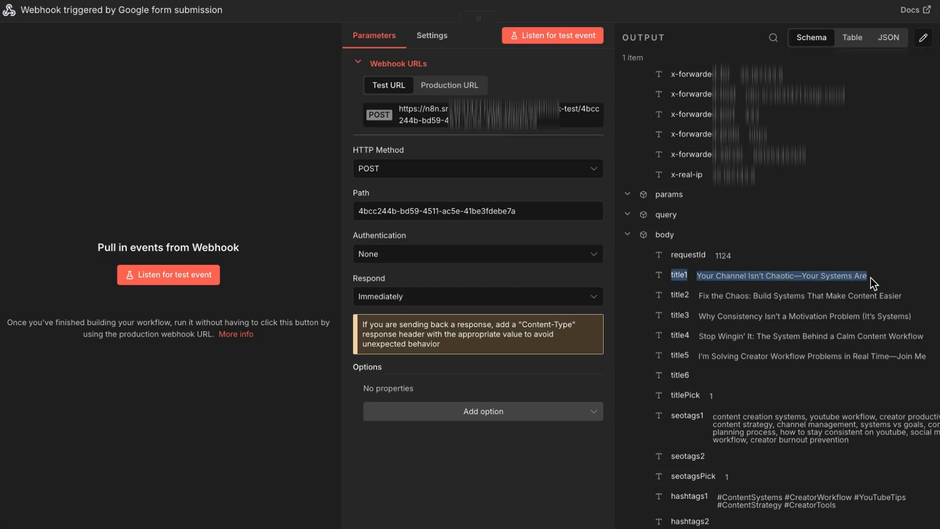
left_click_drag(665, 396, 771, 405)
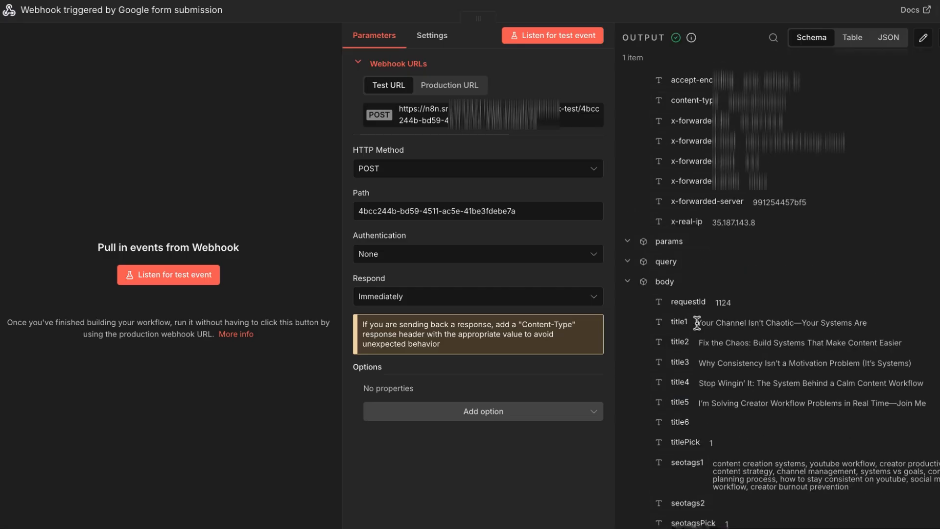
left_click_drag(697, 323, 888, 326)
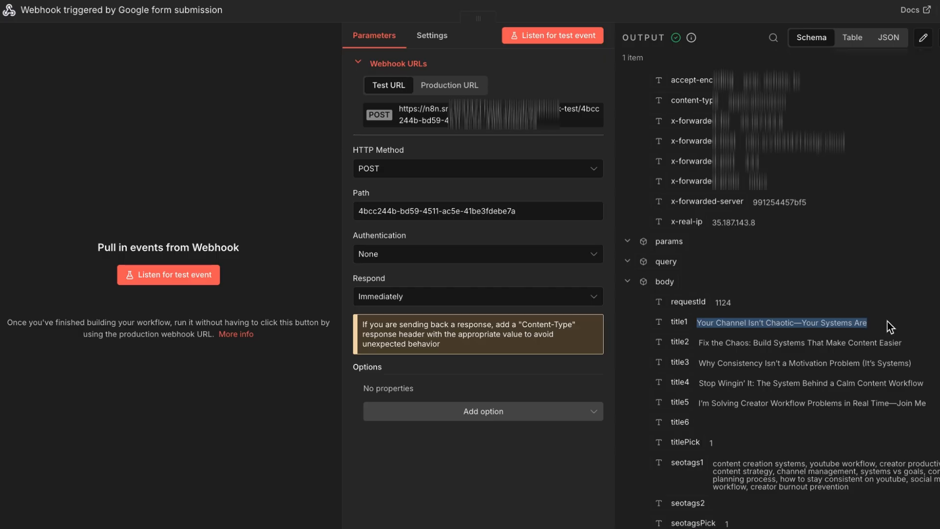
key("Escape")
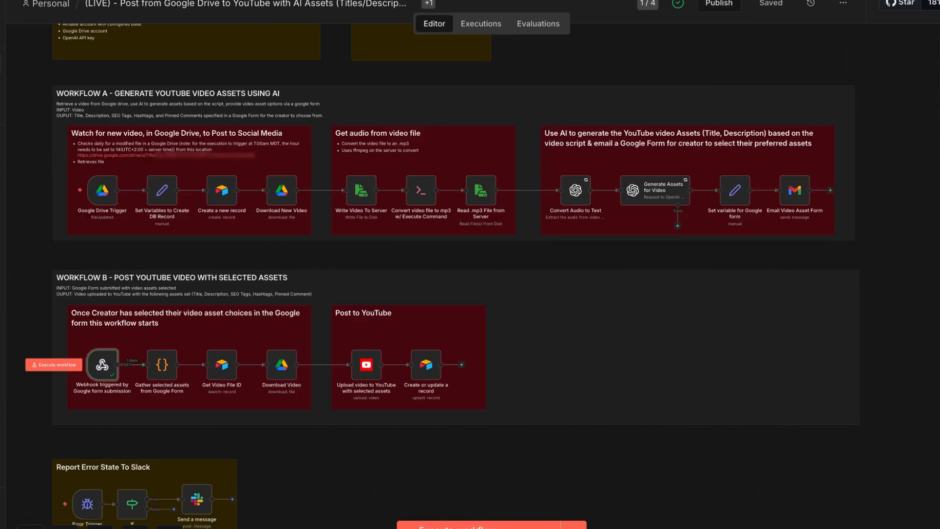
- Open the Gather selected assets from Google Form code node, review its selection code and execute the step
double_click(163, 365)
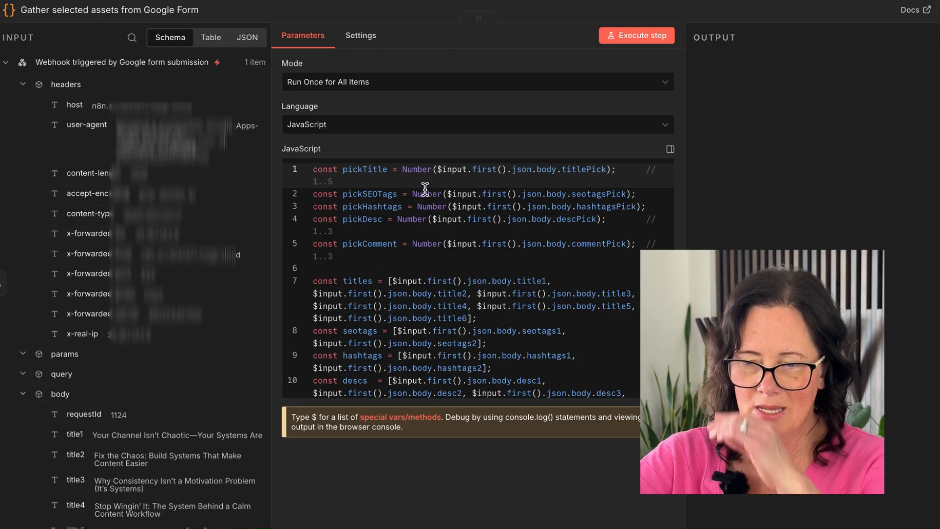
double_click(412, 169)
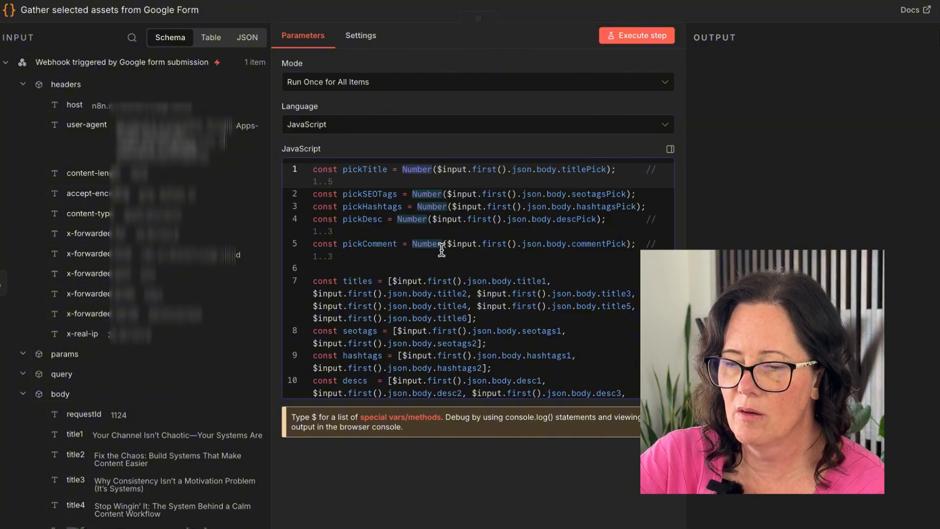
scroll(441, 248, "down", 1)
scroll(440, 250, "down", 1)
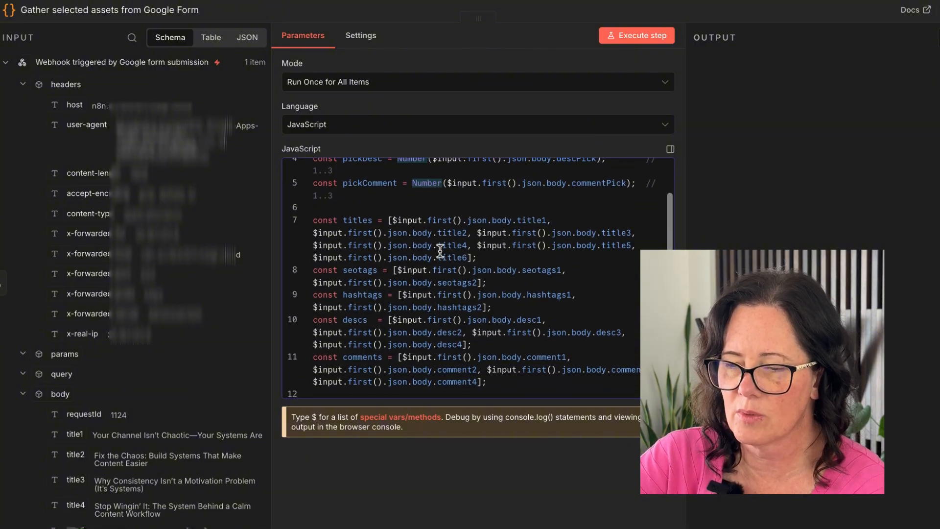
scroll(93, 445, "down", 4)
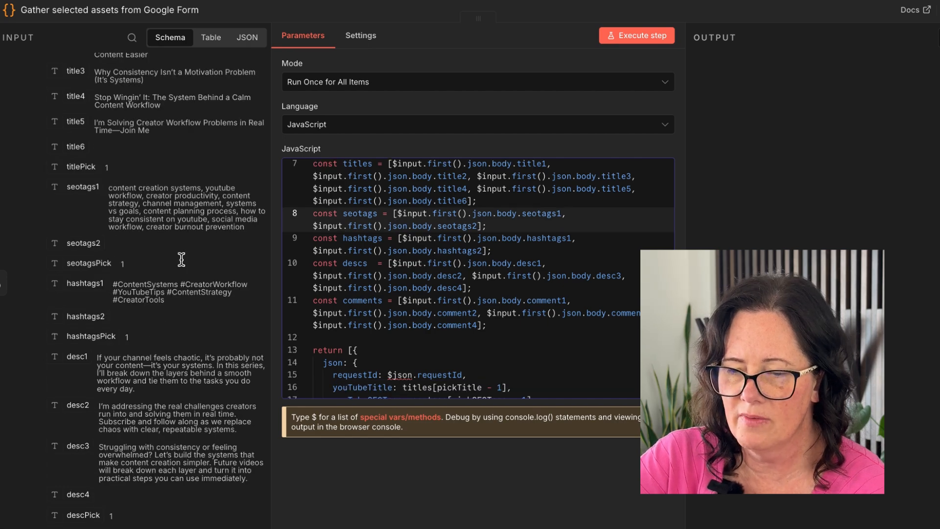
scroll(459, 367, "down", 3)
double_click(460, 307)
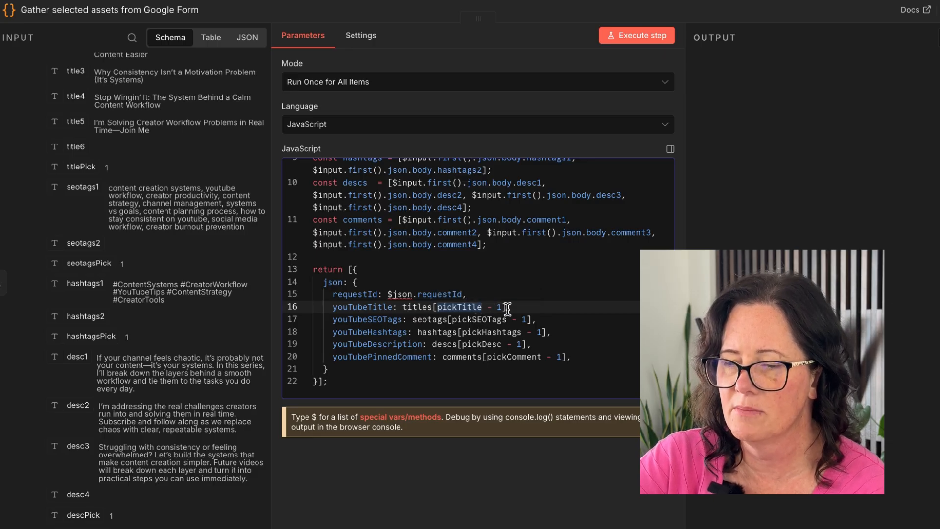
scroll(507, 309, "up", 5)
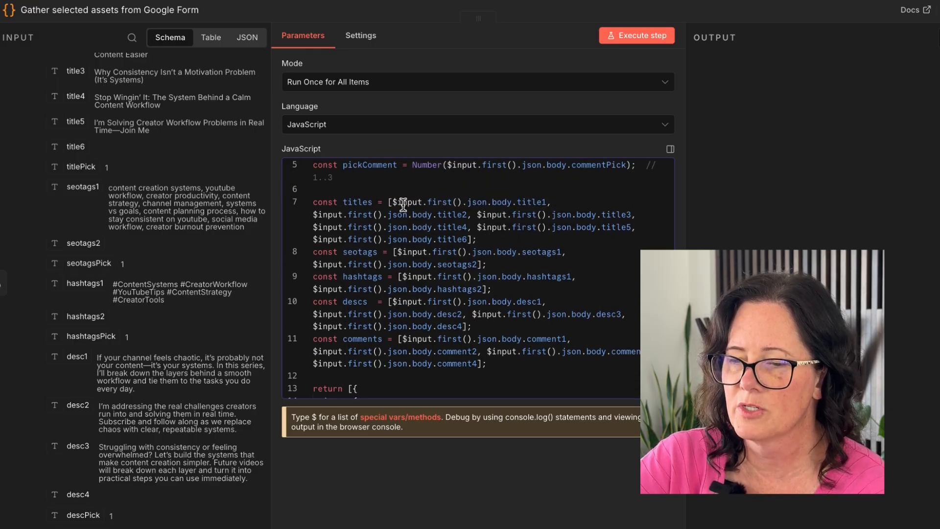
left_click_drag(394, 202, 596, 202)
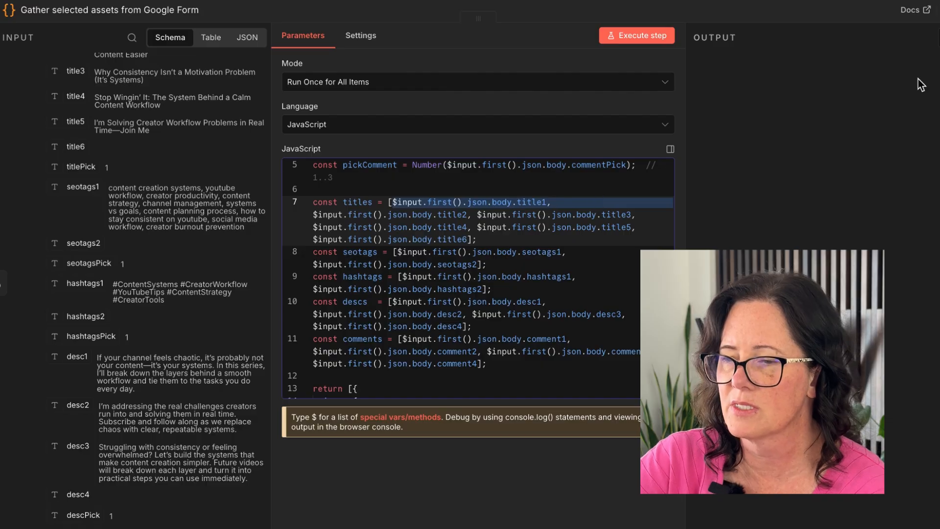
left_click(645, 37)
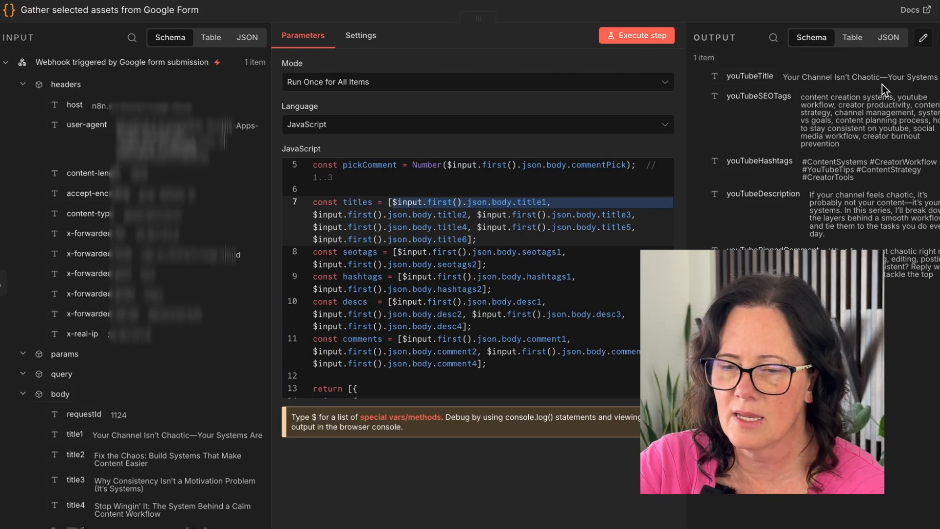
scroll(143, 396, "down", 4)
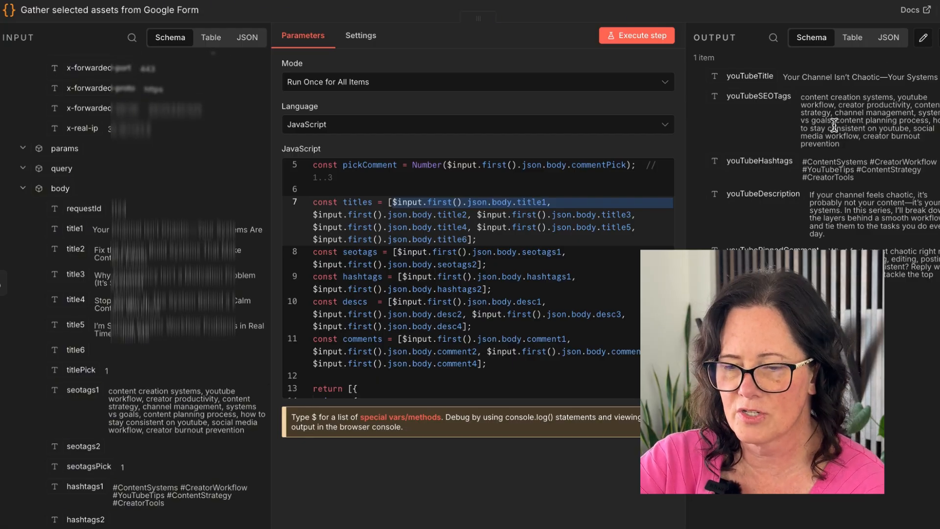
scroll(116, 460, "down", 7)
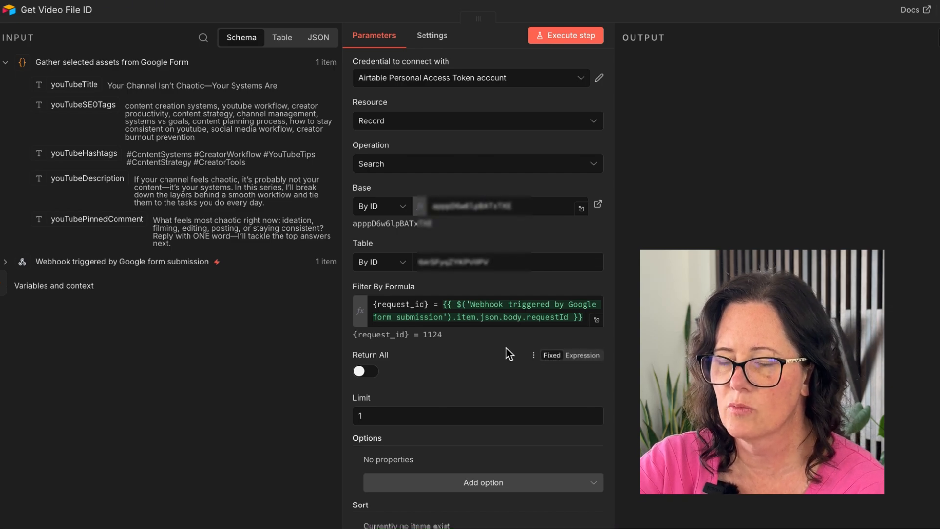
- Review the Get Video File ID filter formula and the Download Video node's file ID setting
double_click(411, 304)
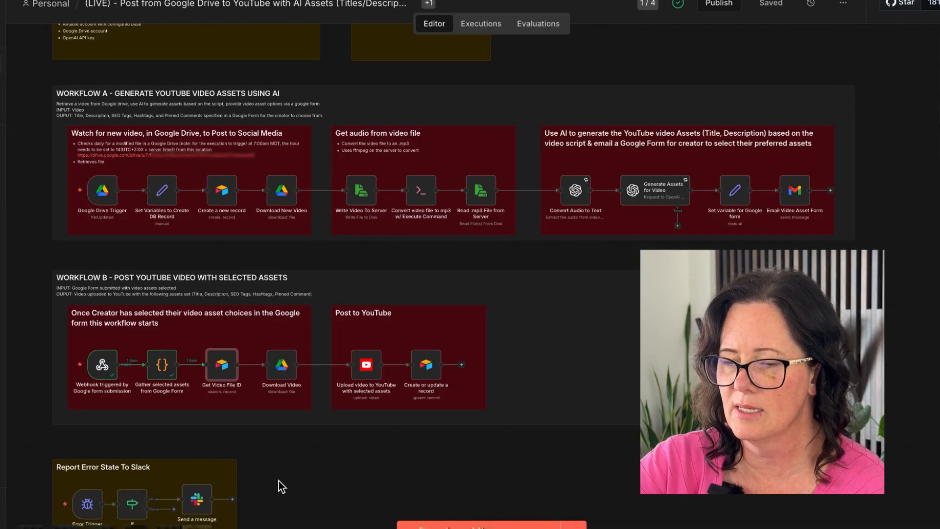
double_click(280, 366)
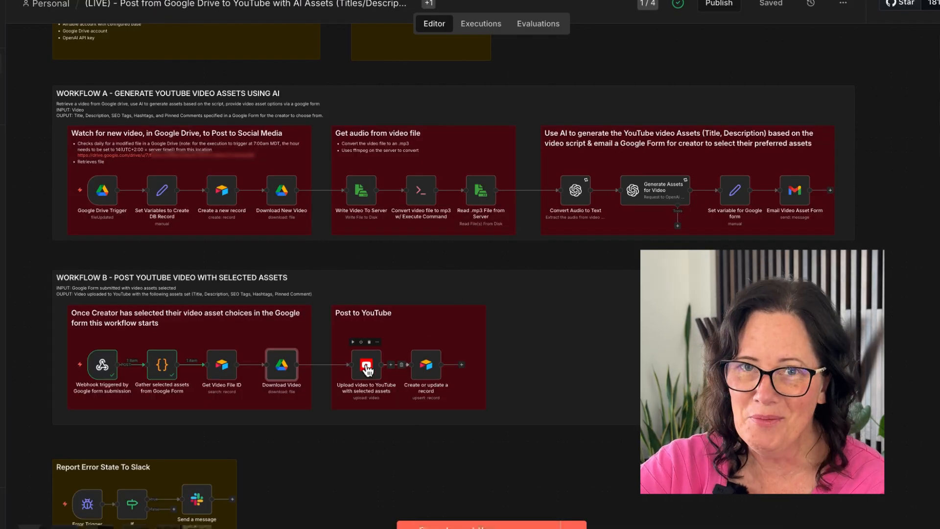
left_click(367, 368)
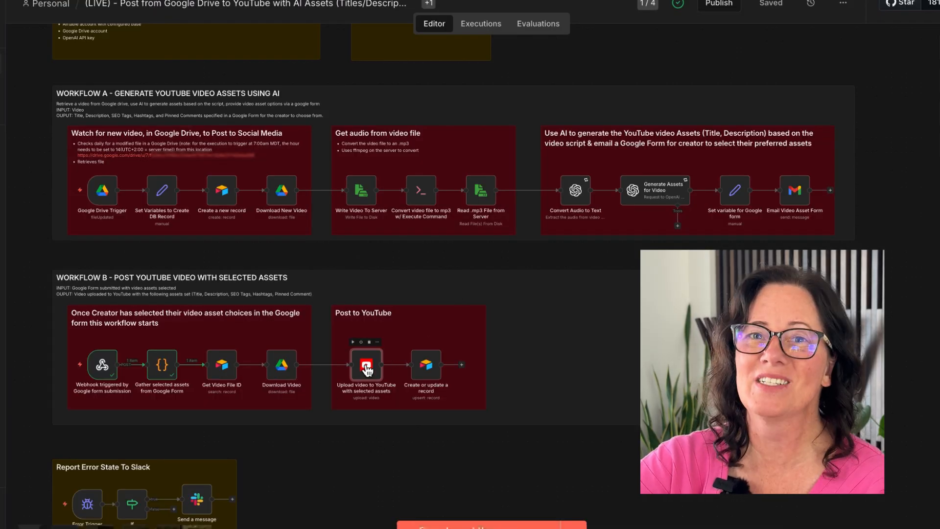
- Open the Upload video to YouTube node and review its title, description and other upload options mapped from the gathered assets
double_click(366, 369)
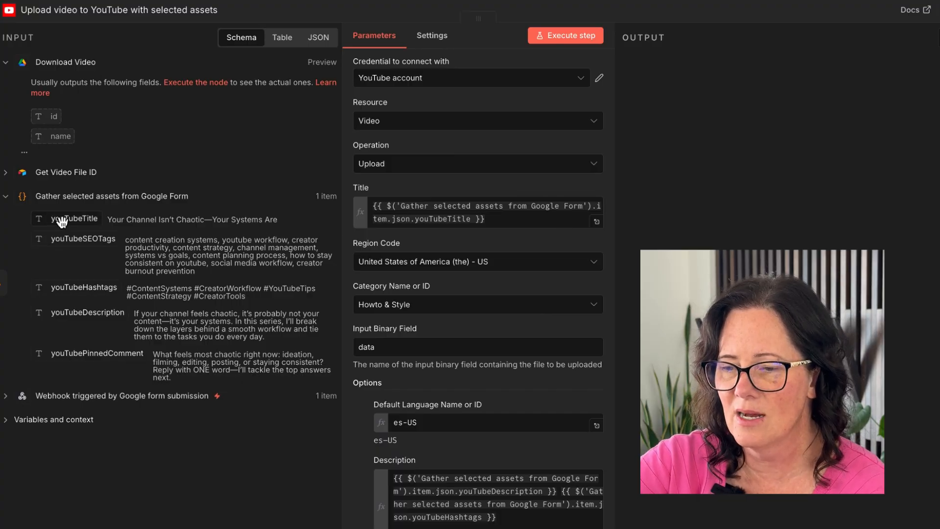
left_click_drag(62, 222, 535, 223)
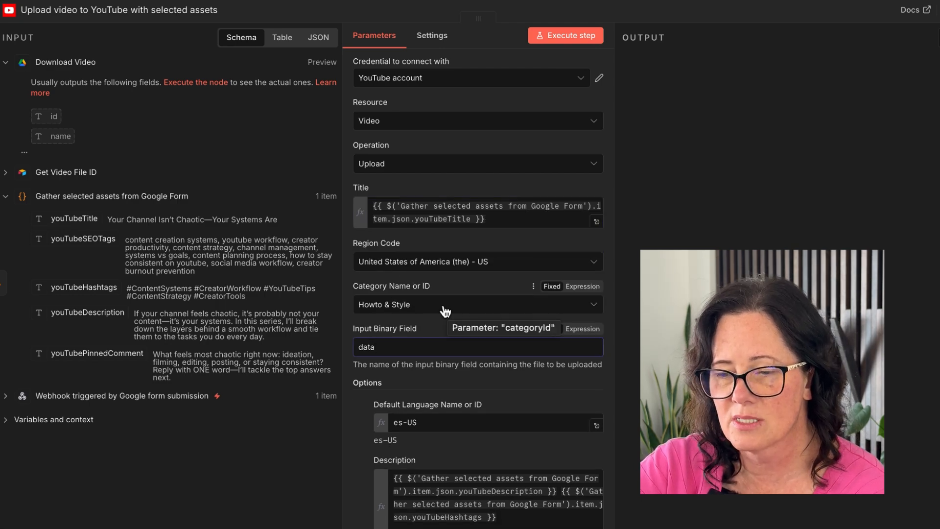
scroll(377, 304, "down", 3)
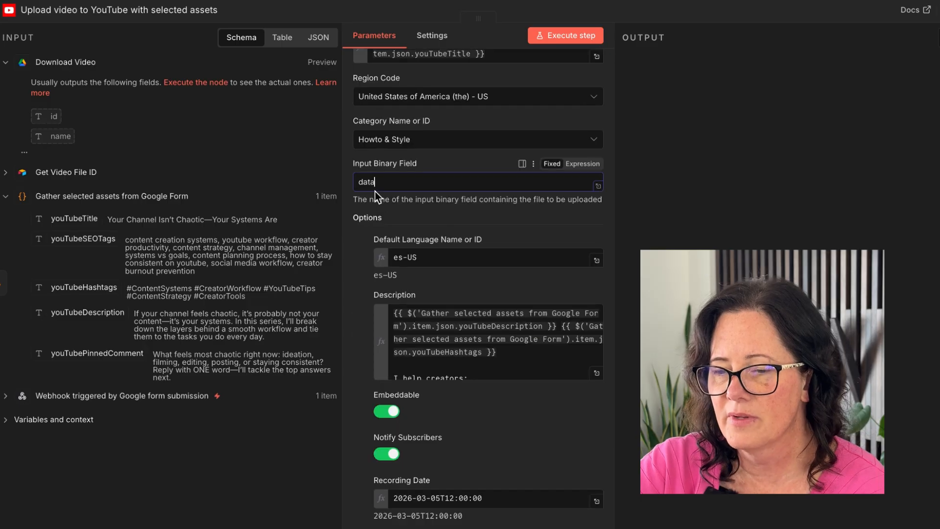
scroll(416, 253, "down", 1)
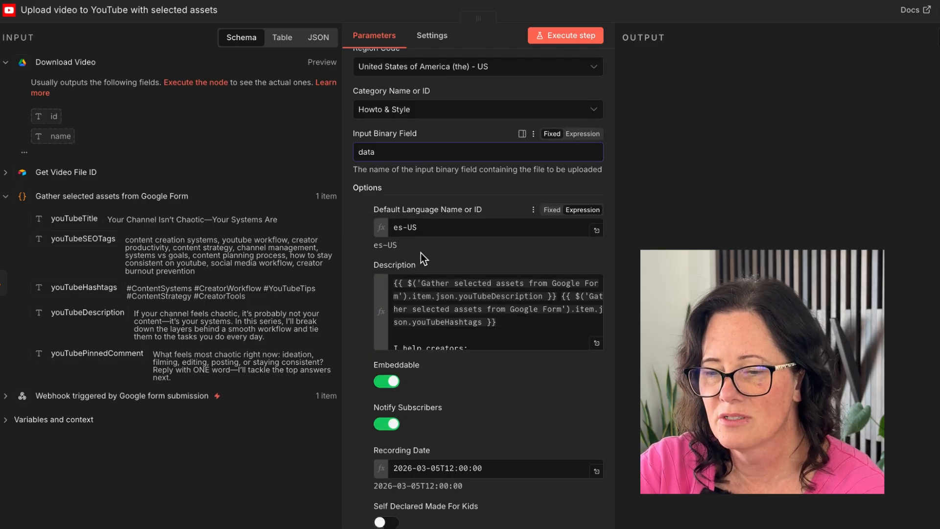
scroll(422, 253, "down", 2)
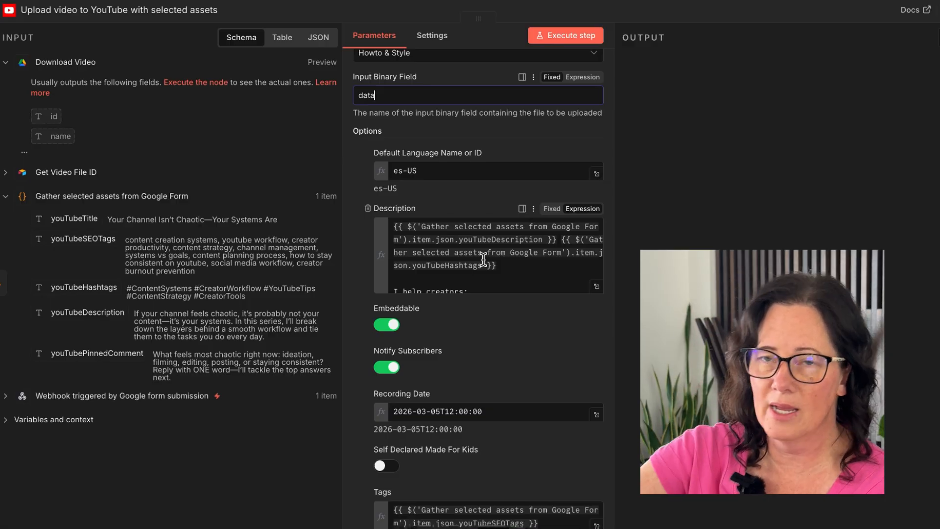
mouse_move(558, 250)
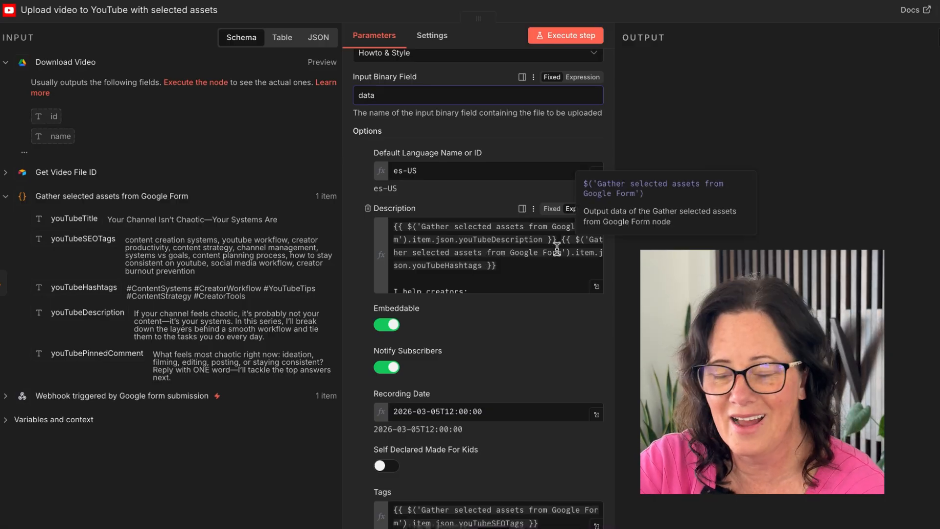
- Open the Description expression in the full editor and review how the description, hashtags and fixed creator text are combined
double_click(419, 265)
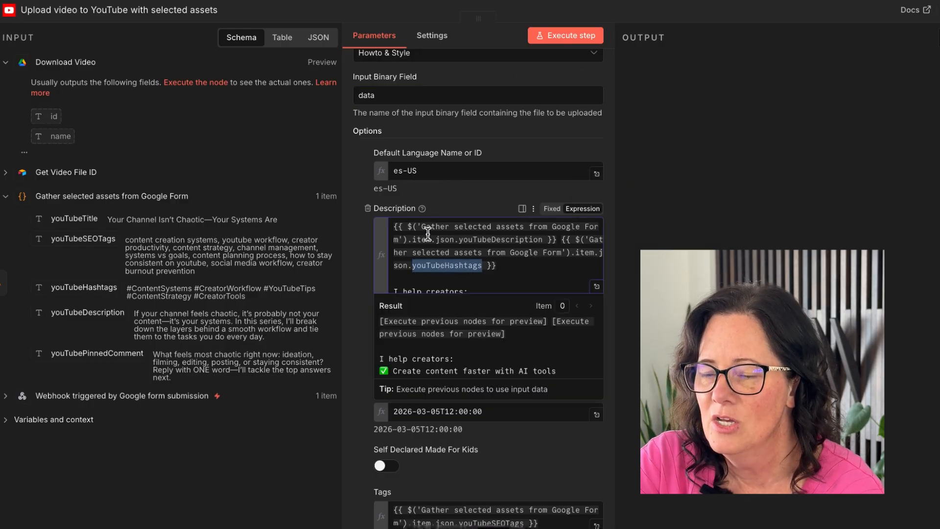
left_click(392, 226)
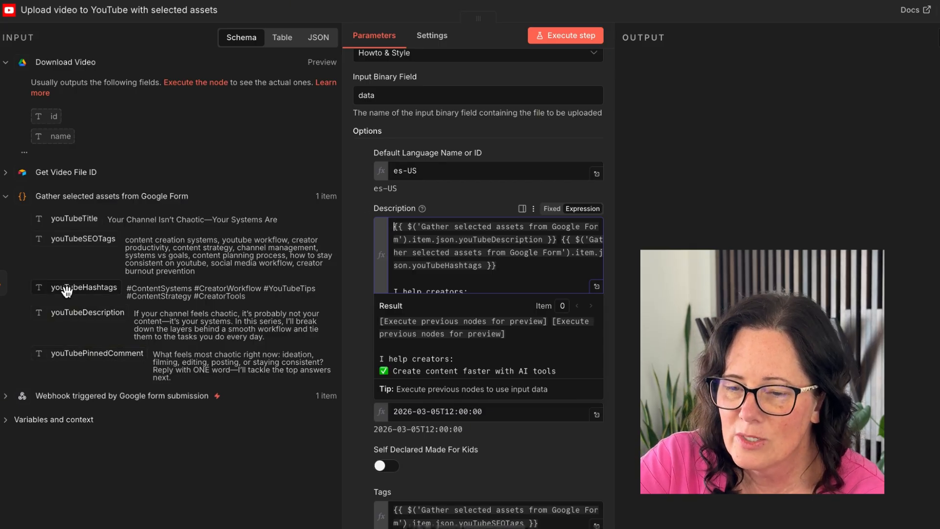
mouse_move(548, 252)
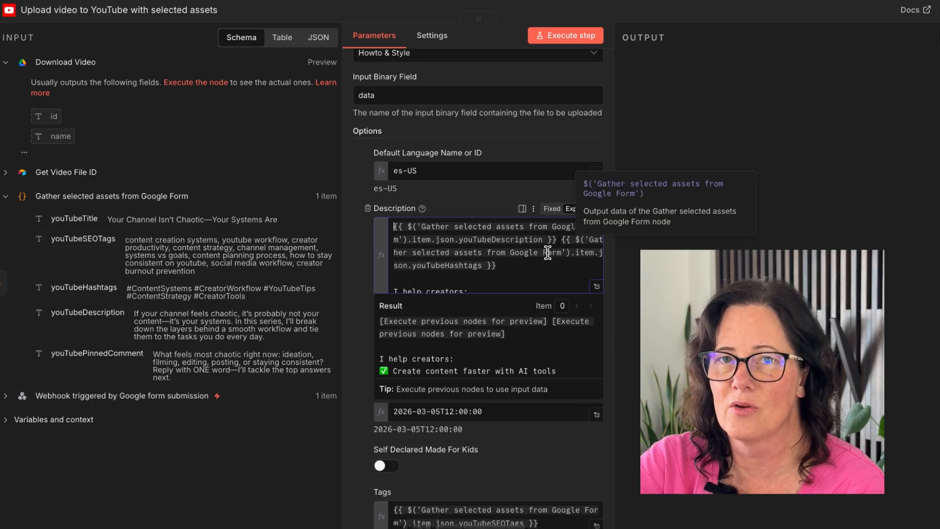
scroll(590, 266, "down", 1)
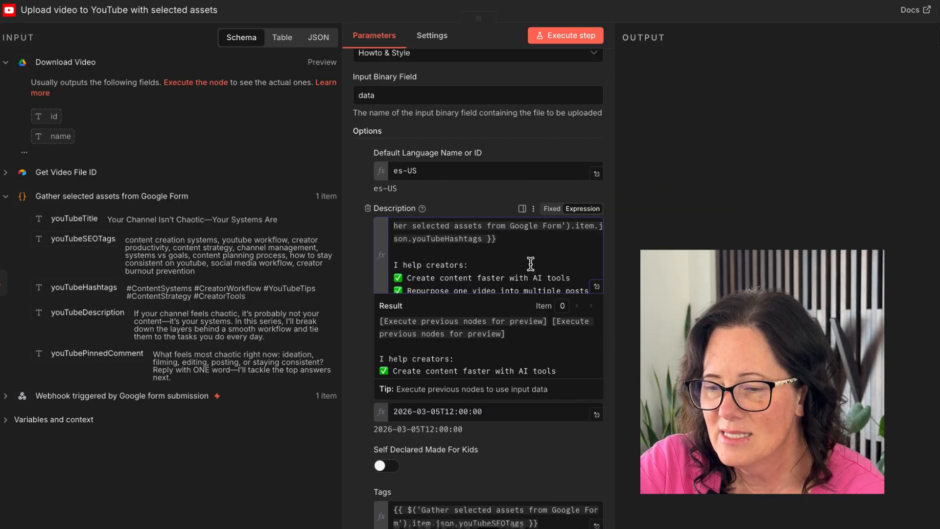
left_click(597, 289)
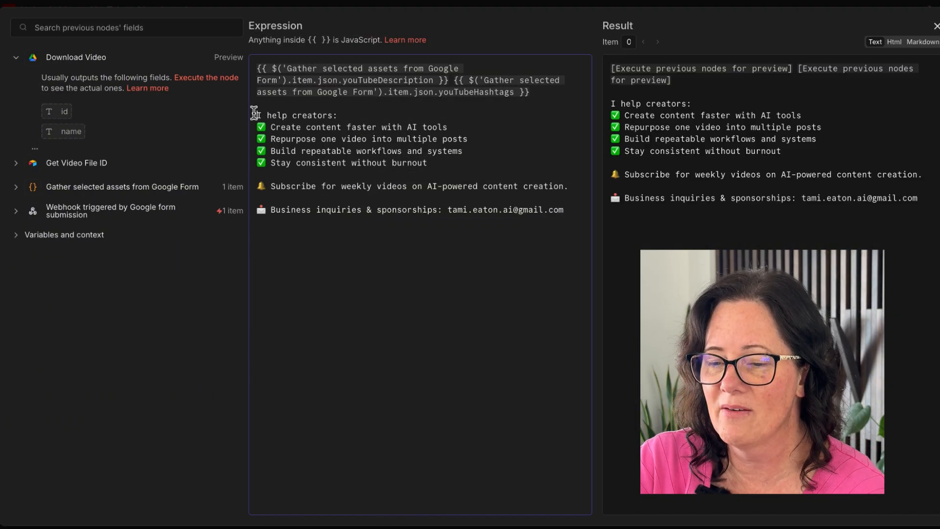
left_click_drag(255, 113, 474, 240)
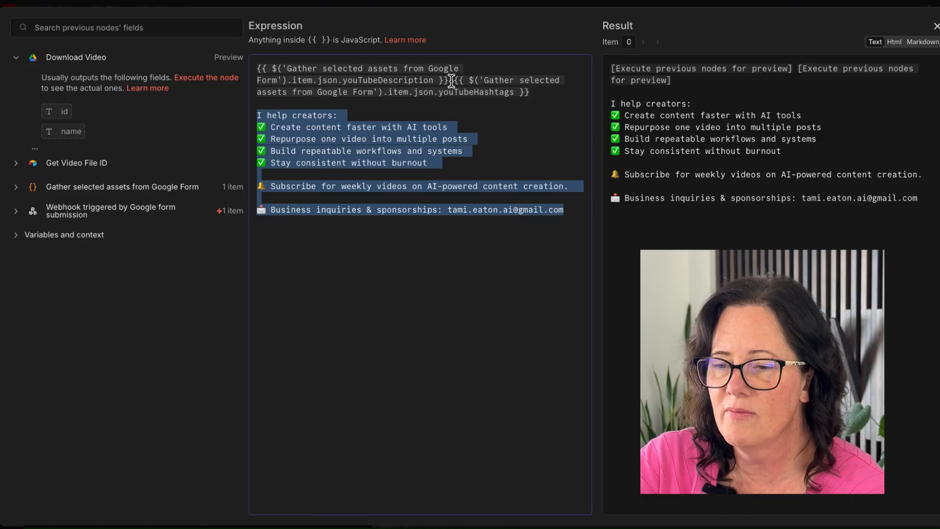
left_click_drag(450, 80, 568, 101)
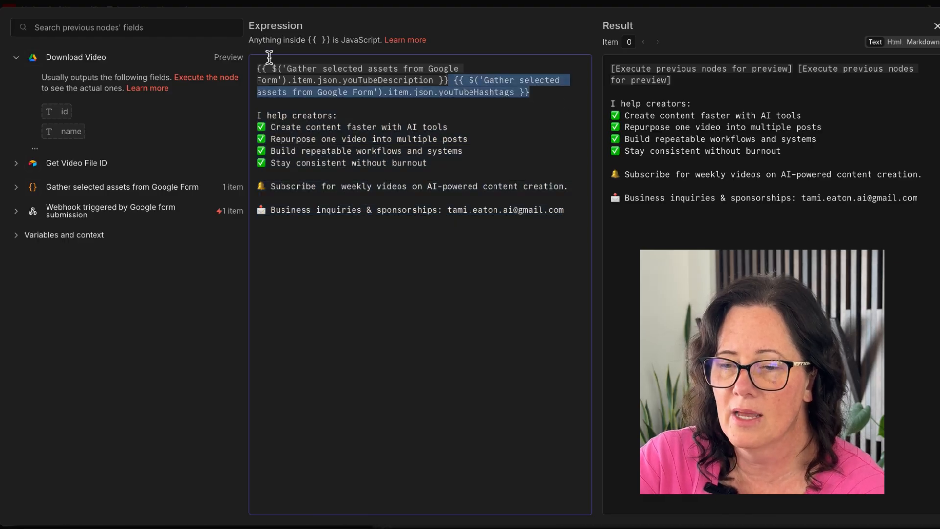
left_click_drag(256, 68, 532, 93)
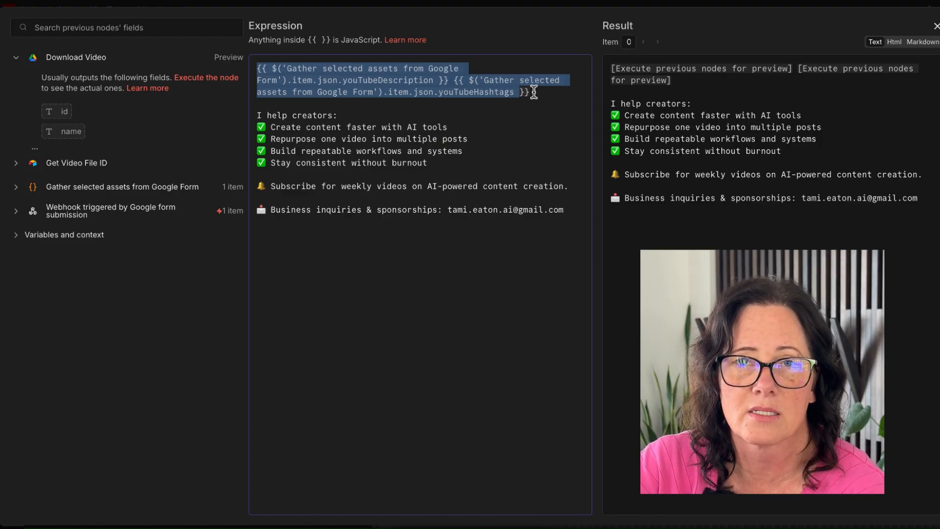
left_click(274, 114)
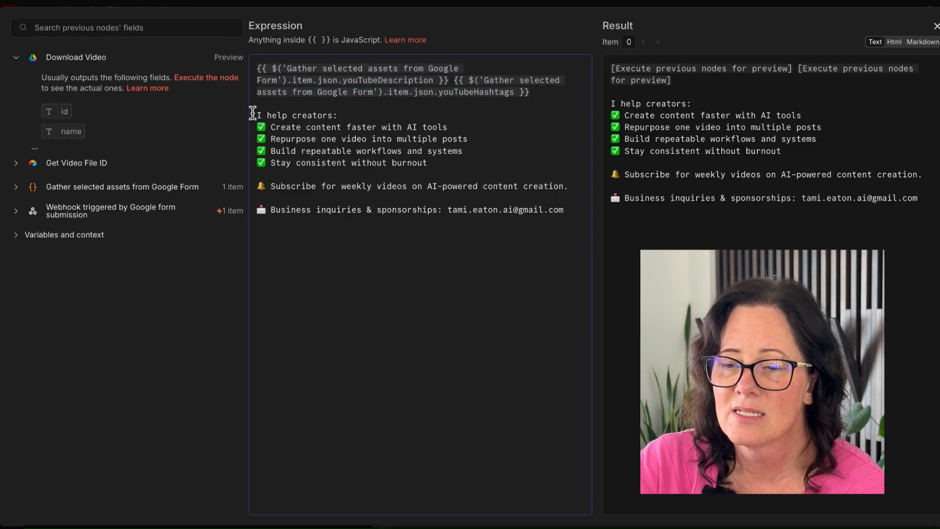
left_click_drag(256, 115, 444, 267)
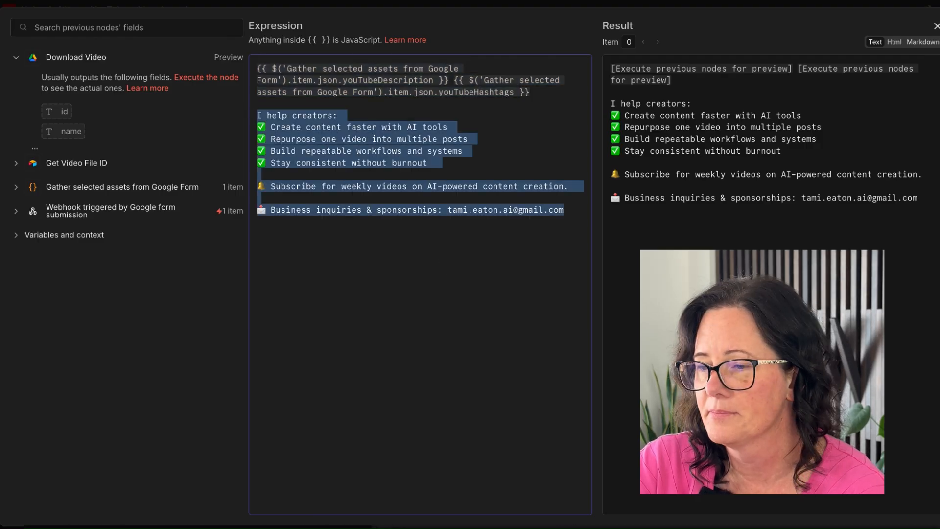
key("Escape")
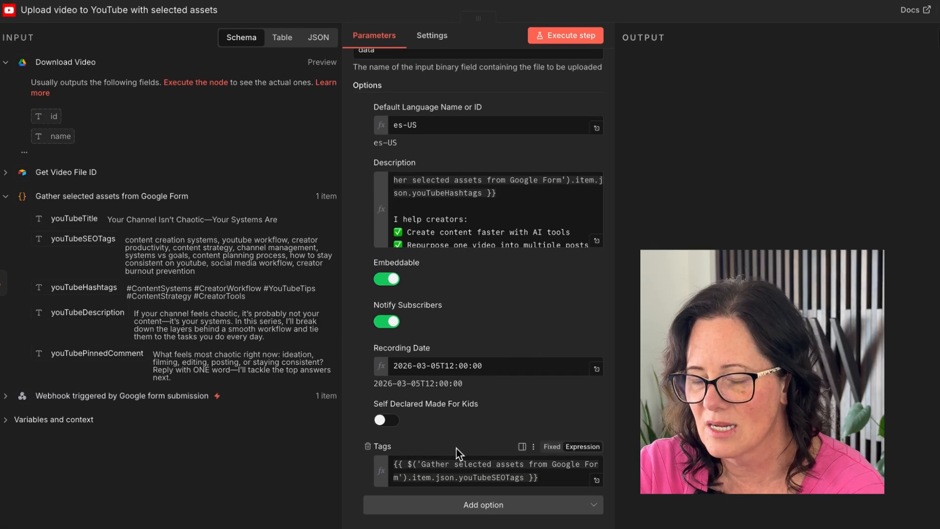
- Check the Tags expression mapped from the SEO tags, then execute the Upload video to YouTube step
left_click(556, 477)
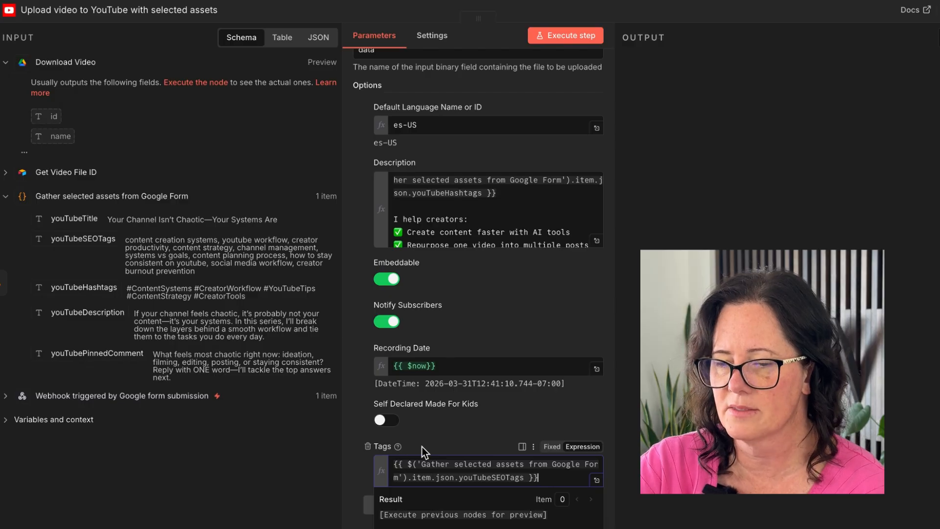
left_click(583, 36)
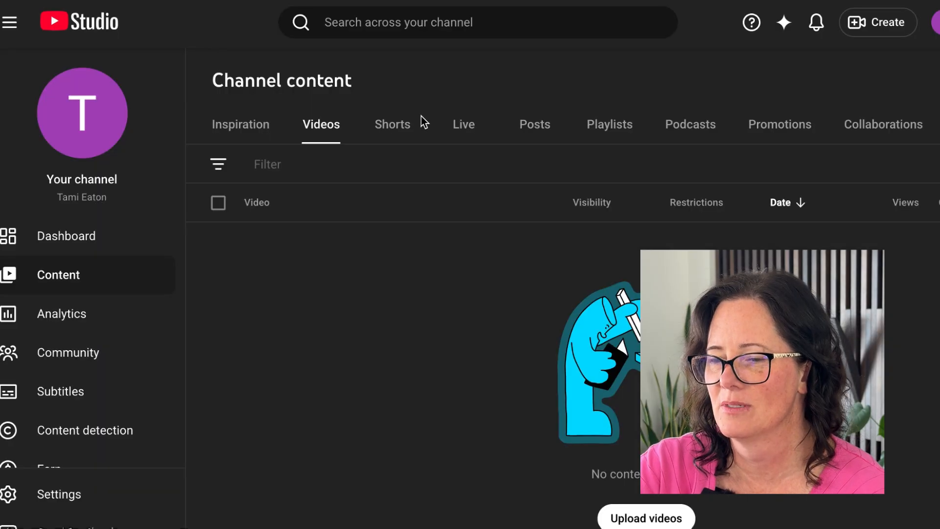
left_click(392, 126)
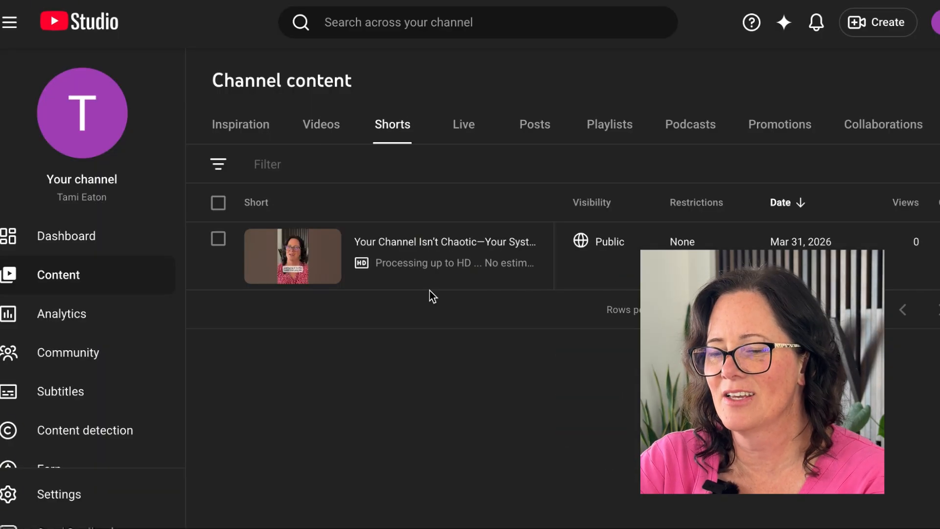
- In YouTube Studio, open the uploaded Short's details and check its title, description hashtags and creator text
mouse_move(428, 246)
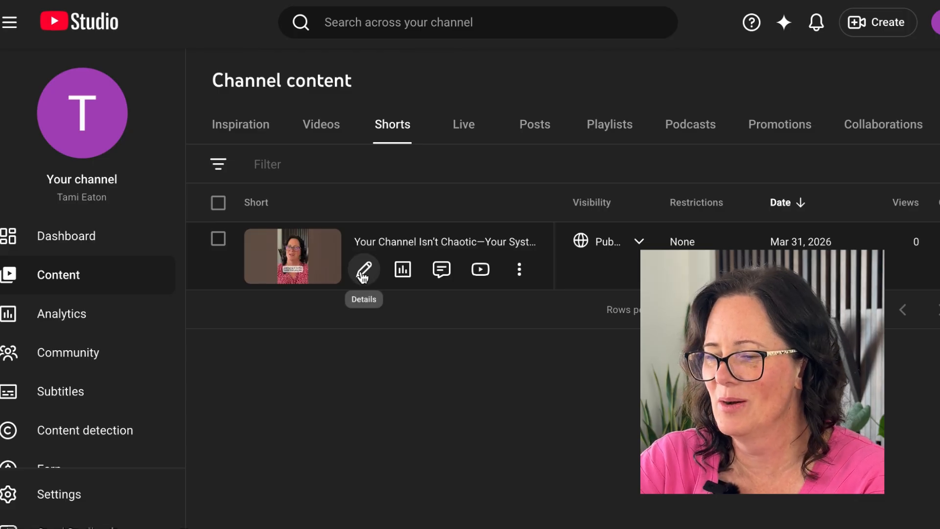
left_click(363, 274)
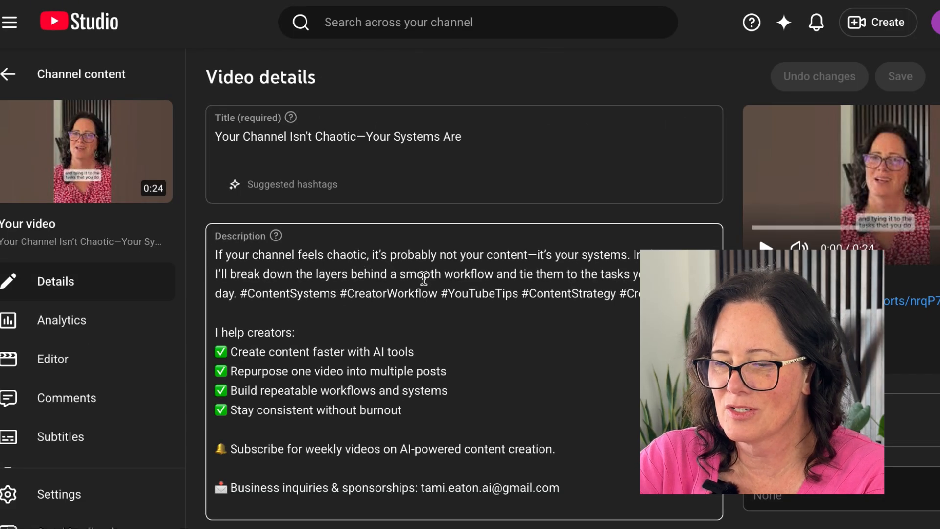
left_click_drag(241, 293, 440, 294)
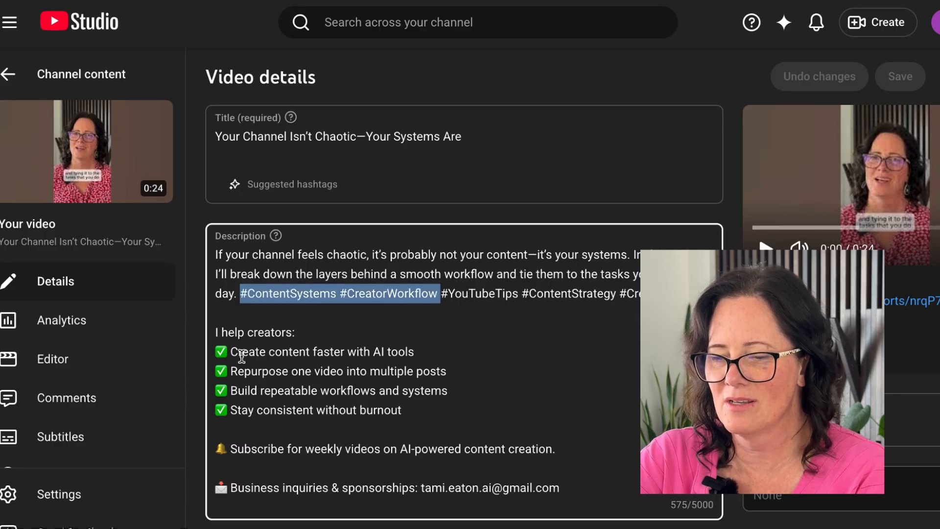
left_click_drag(222, 332, 383, 447)
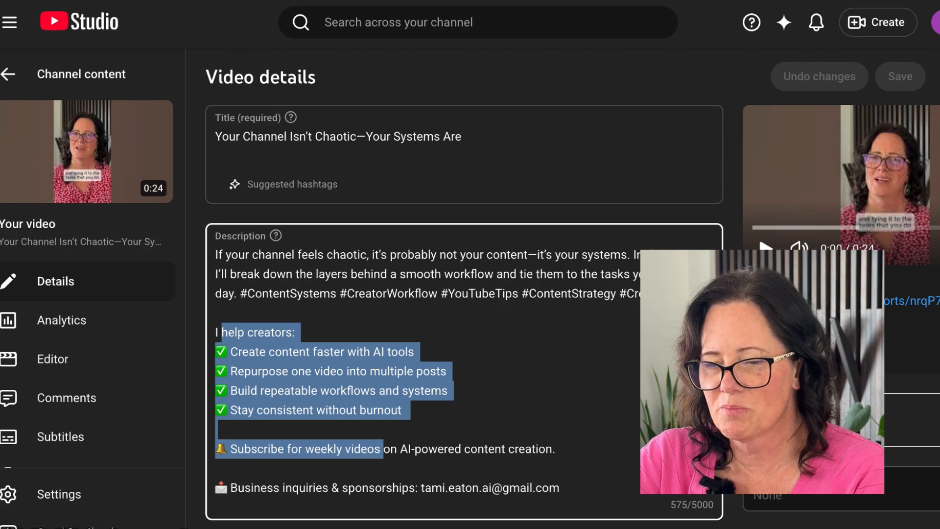
- Expand the remaining details and scroll through tags, language, recording date, license, embedding and category settings
scroll(617, 374, "down", 10)
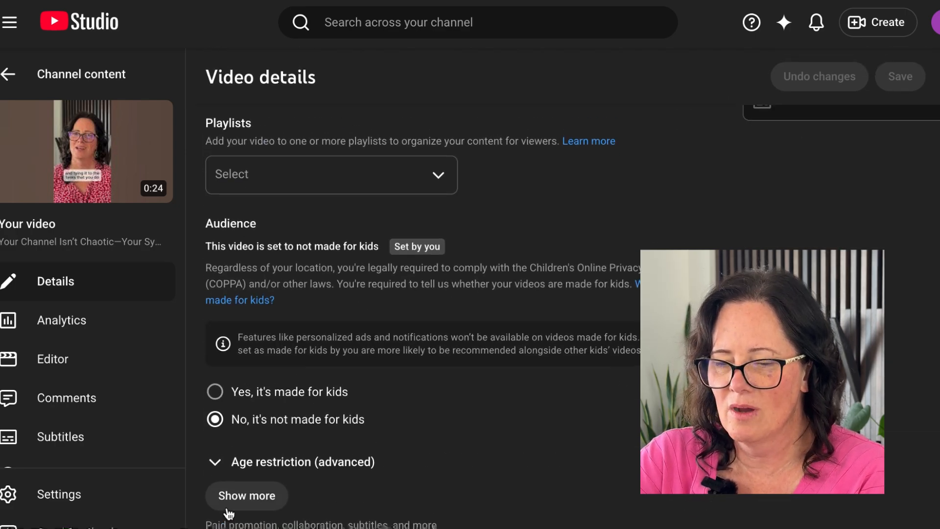
left_click(261, 496)
scroll(235, 505, "down", 7)
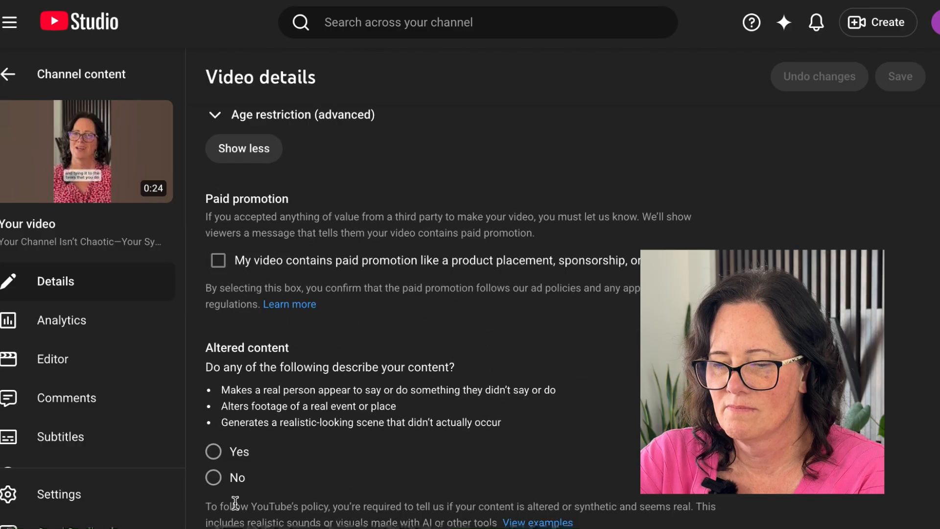
scroll(236, 502, "up", 3)
scroll(300, 304, "down", 10)
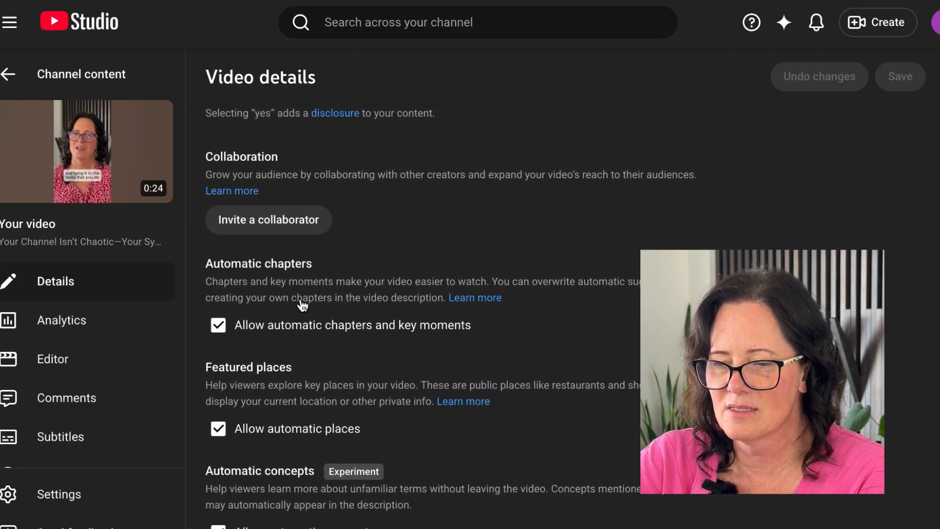
scroll(302, 304, "down", 10)
scroll(303, 305, "up", 3)
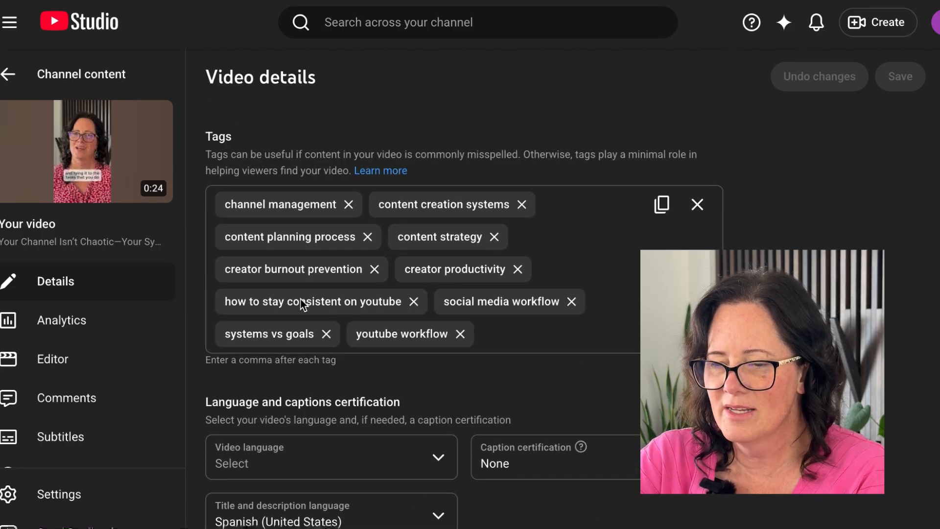
scroll(302, 305, "down", 6)
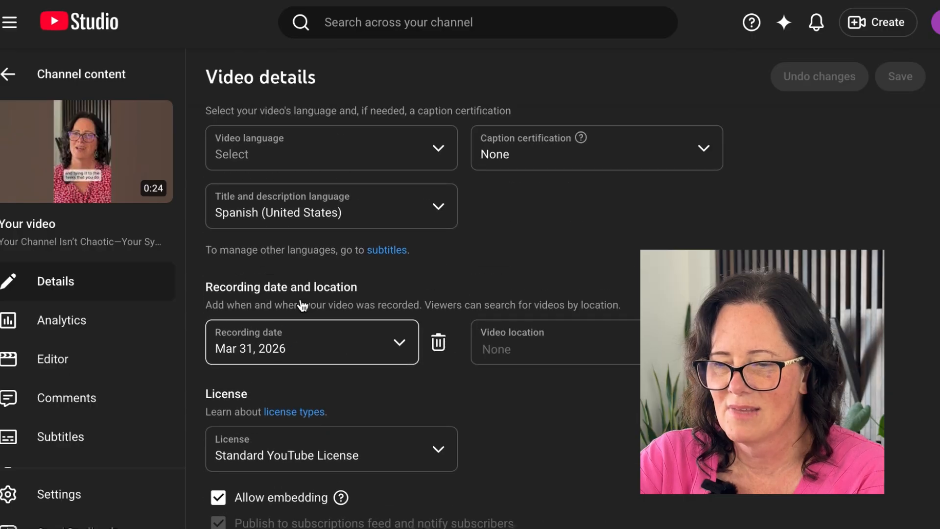
scroll(302, 305, "down", 4)
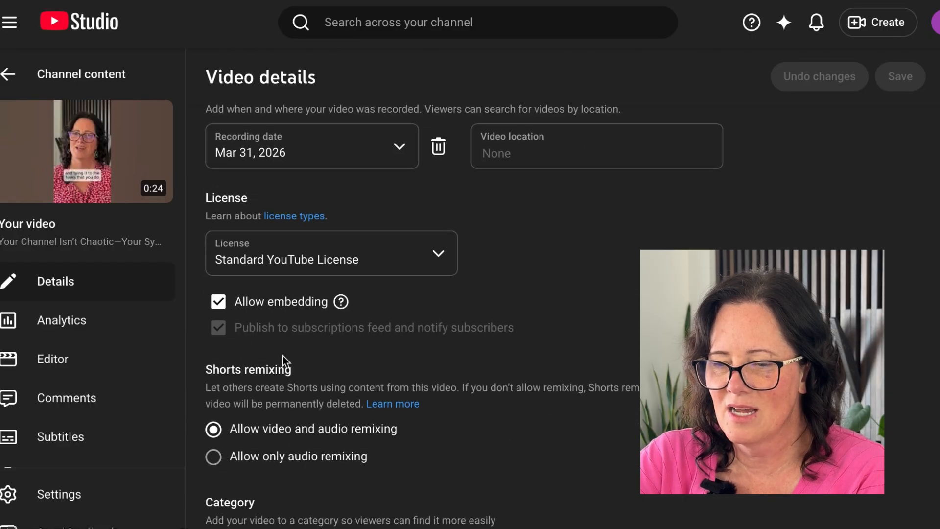
scroll(283, 355, "down", 6)
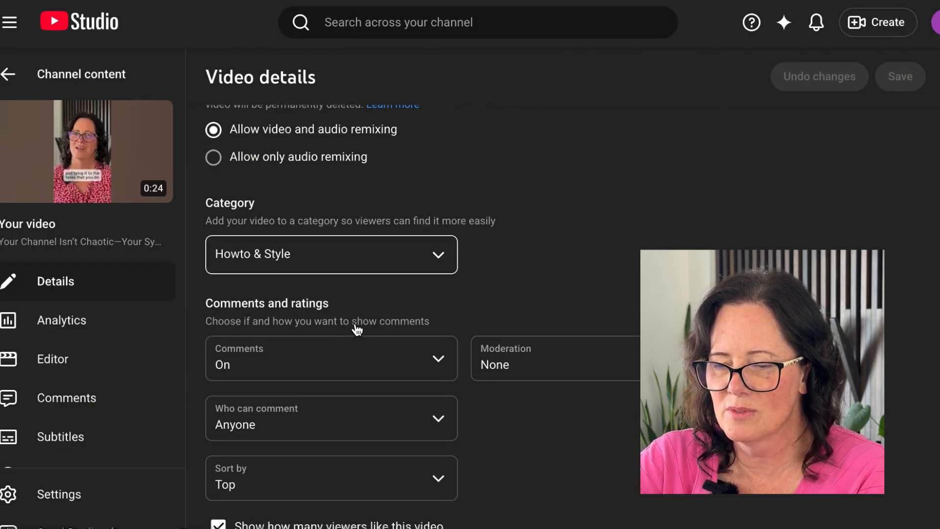
scroll(304, 313, "up", 10)
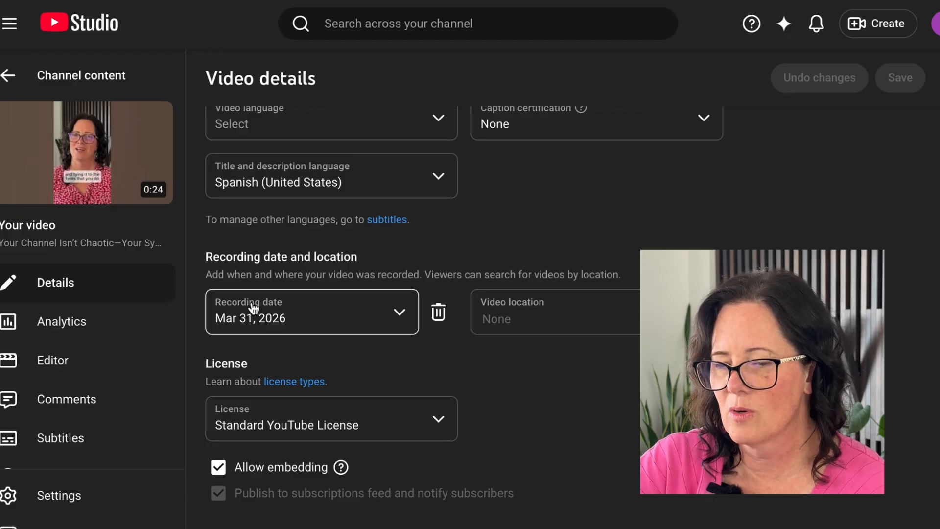